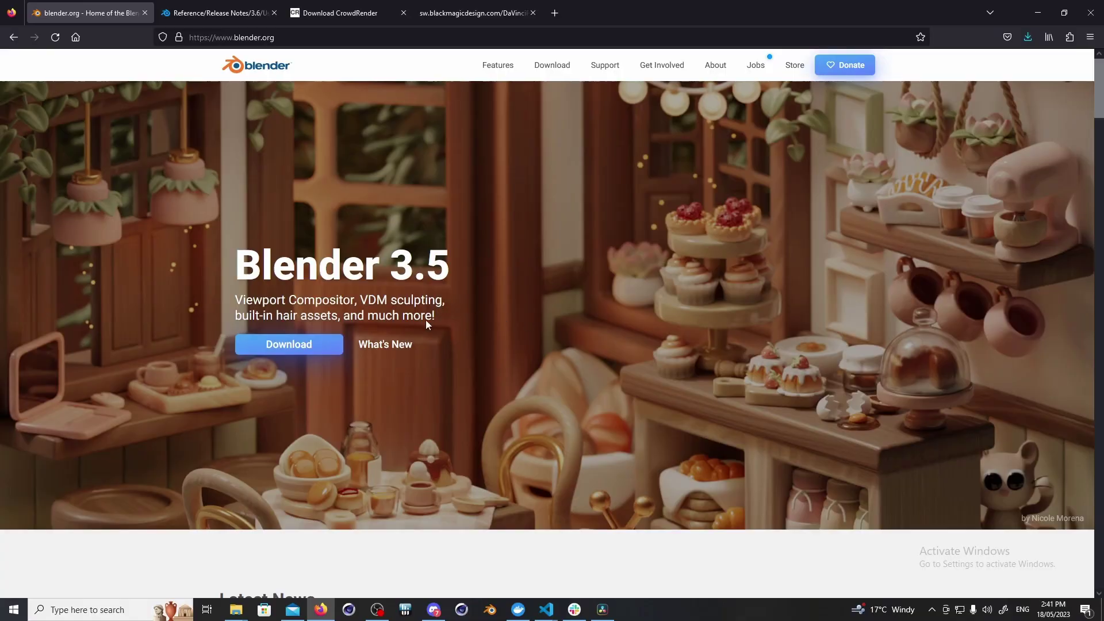
- Switch Firefox from the blender.org page to the CrowdRender download page tab
{"action": "left_click", "coordinate": [230, 611]}
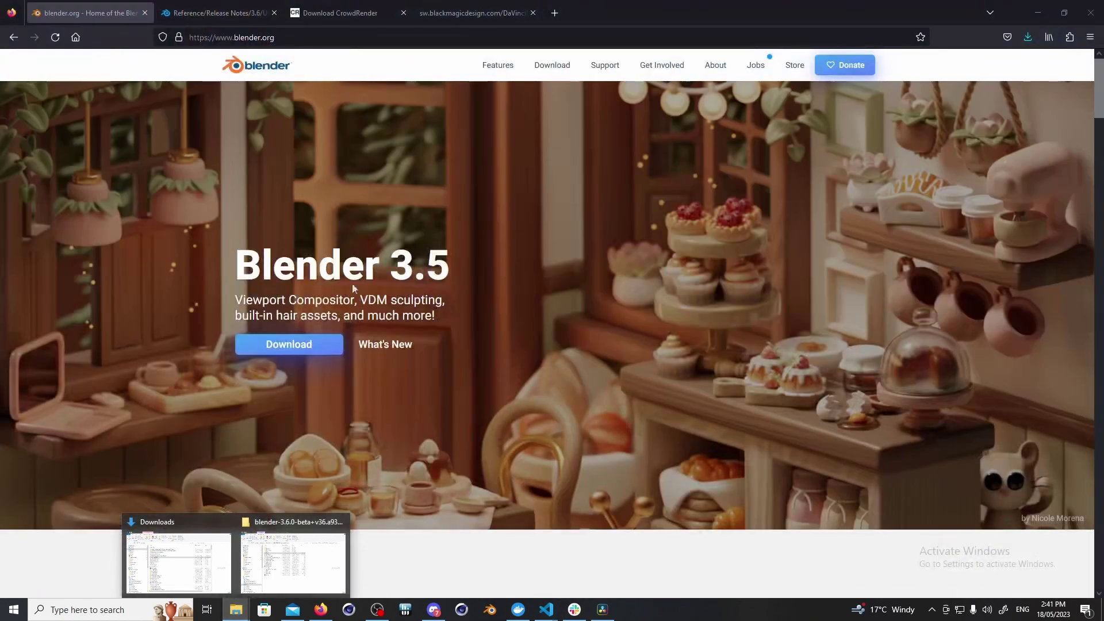
{"action": "left_click", "coordinate": [614, 165]}
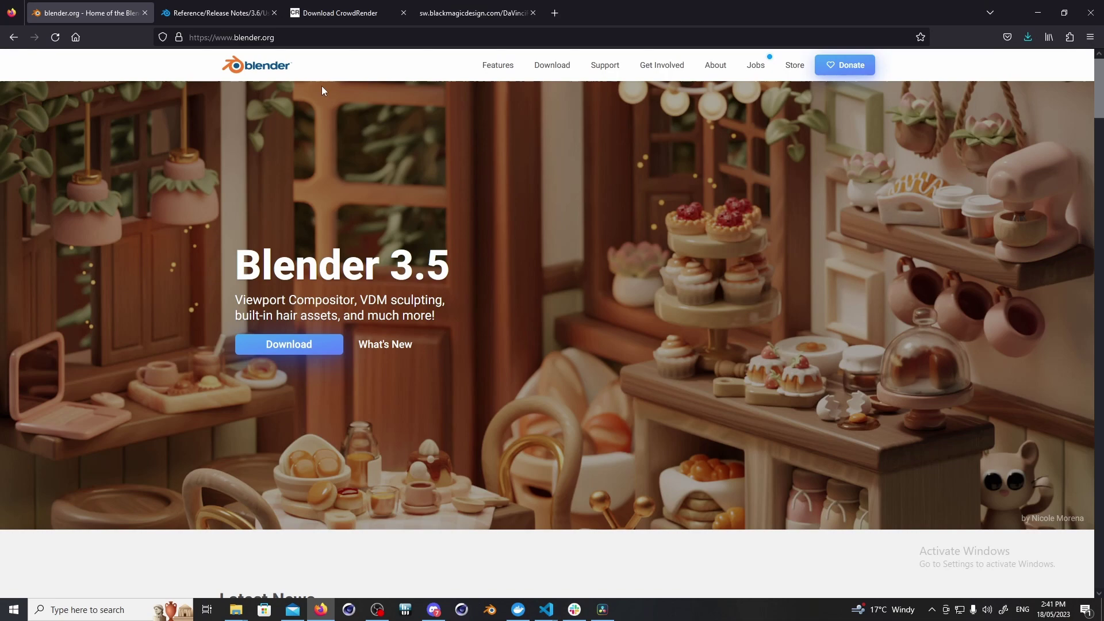
{"action": "left_click", "coordinate": [319, 12]}
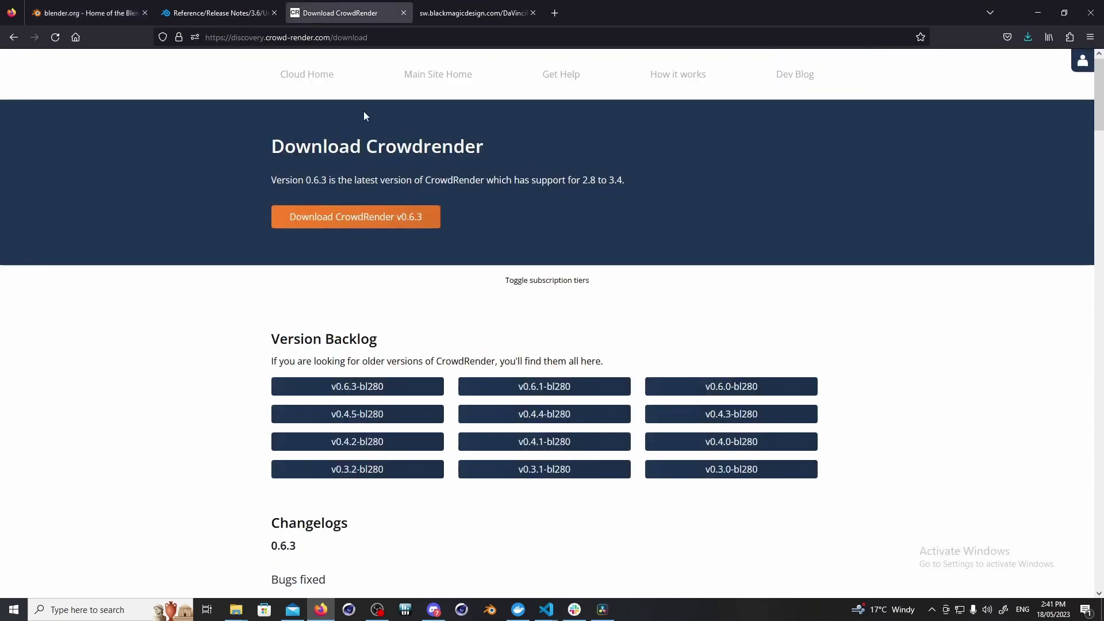
{"action": "left_click_drag", "start_coordinate": [366, 37], "coordinate": [223, 34]}
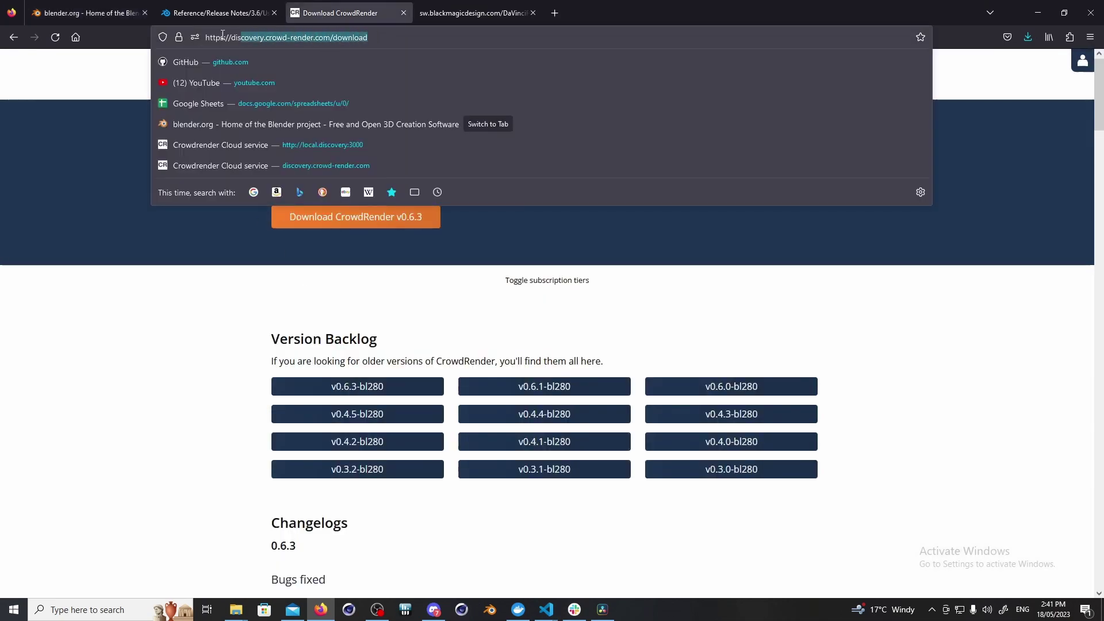
- Toggle the CrowdRender subscription tiers on and off, returning to the top of the older-releases list
{"action": "left_click", "coordinate": [187, 292]}
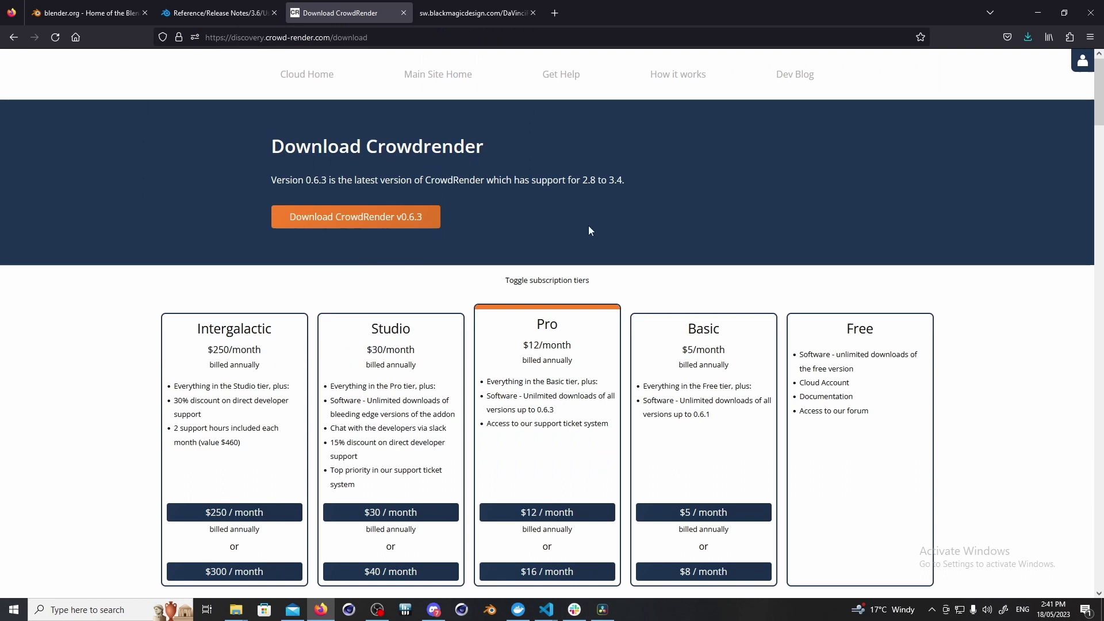
{"action": "left_click", "coordinate": [548, 279]}
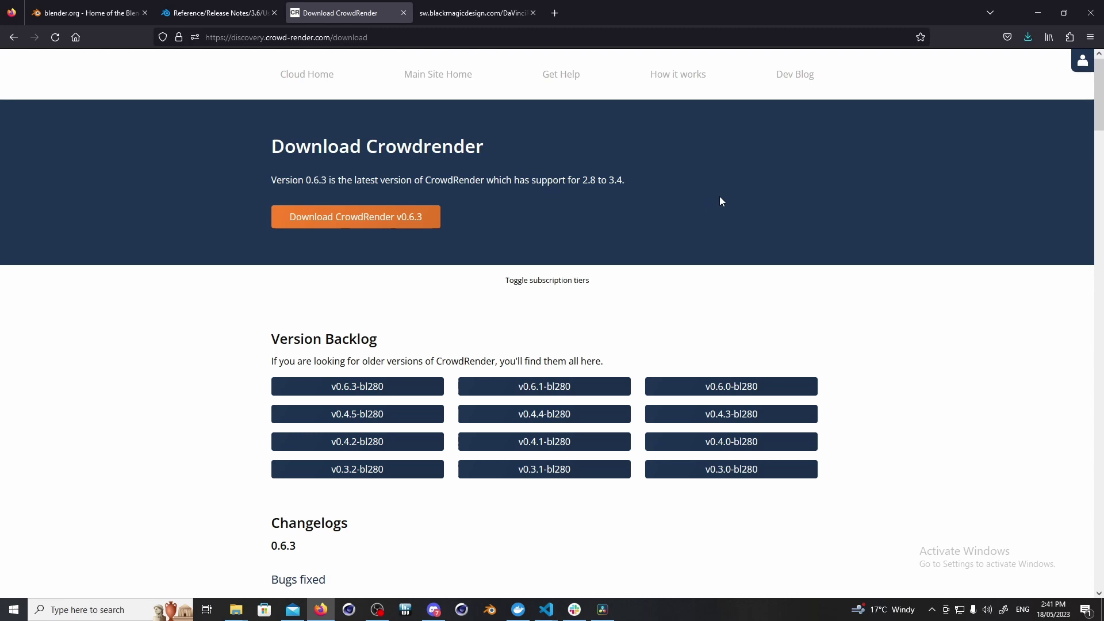
{"action": "scroll", "coordinate": [713, 269], "scroll_direction": "down", "scroll_amount": 4}
{"action": "scroll", "coordinate": [713, 269], "scroll_direction": "up", "scroll_amount": 3}
{"action": "scroll", "coordinate": [713, 269], "scroll_direction": "up", "scroll_amount": 1}
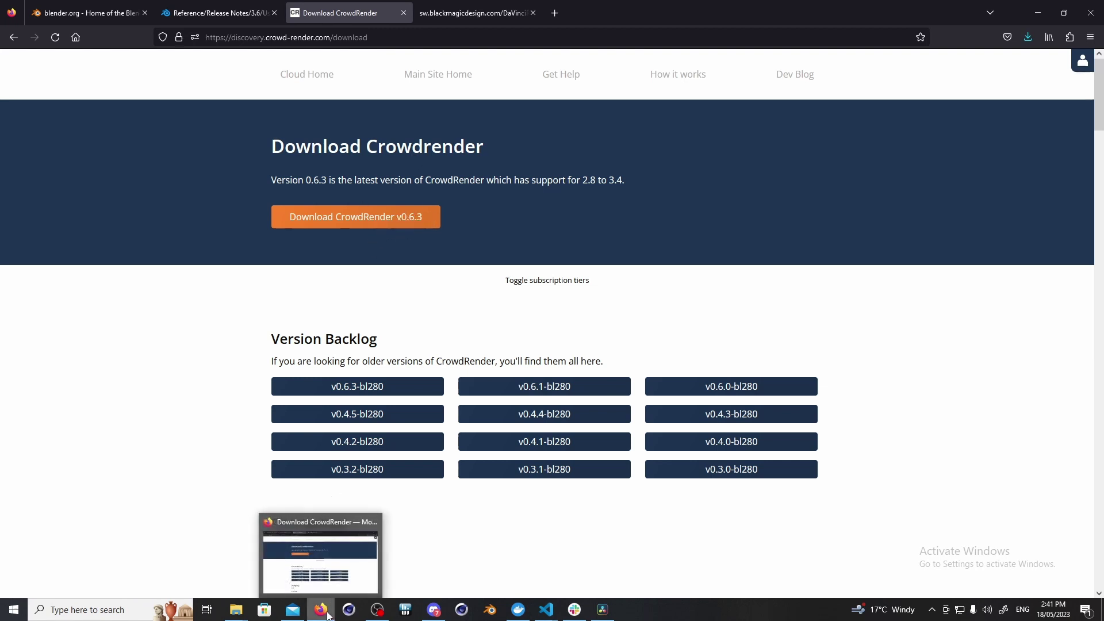
- Run blender.exe from the restored blender-3.6.0 release folder window
{"action": "mouse_move", "coordinate": [238, 614]}
{"action": "left_click", "coordinate": [290, 566]}
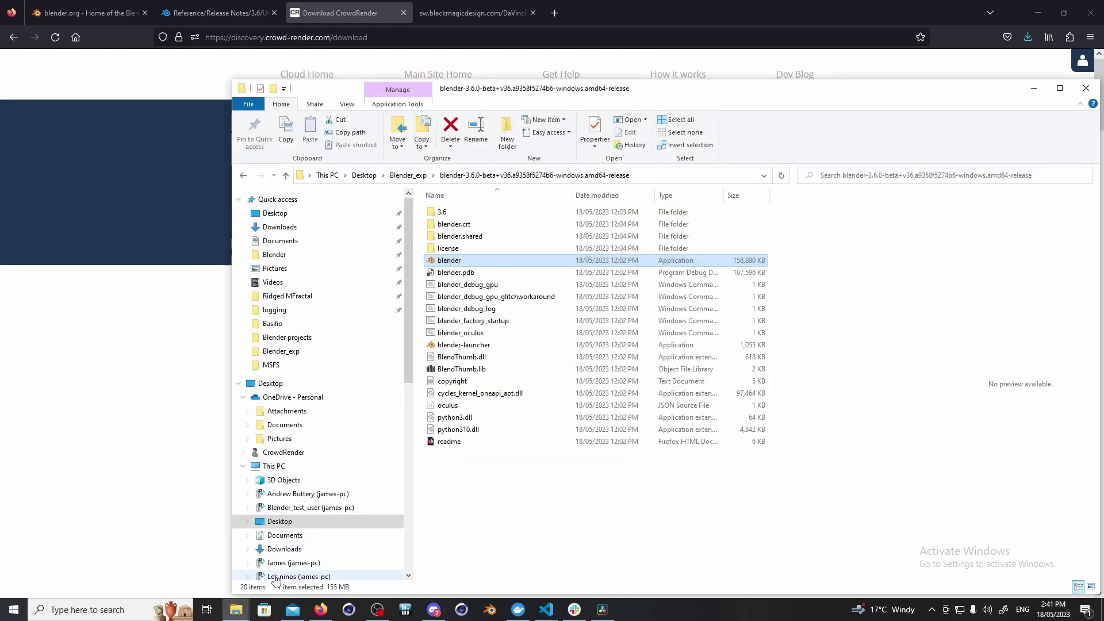
{"action": "double_click", "coordinate": [447, 263]}
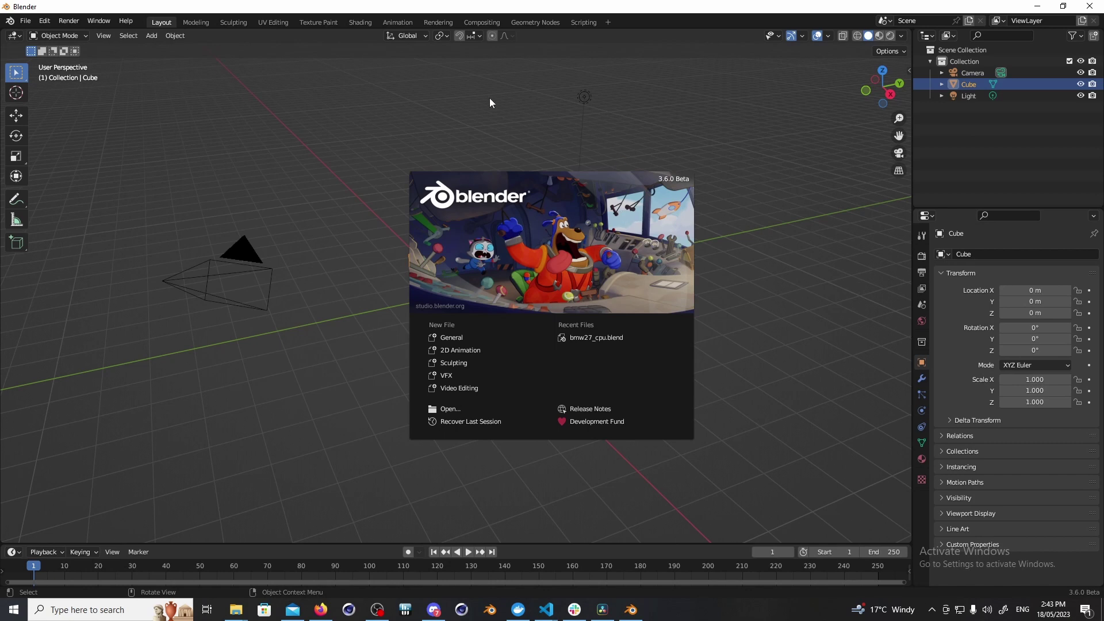
- Close the splash screen and bring up Blender's Preferences on the Add-ons page
{"action": "left_click", "coordinate": [440, 112]}
{"action": "left_click", "coordinate": [44, 20]}
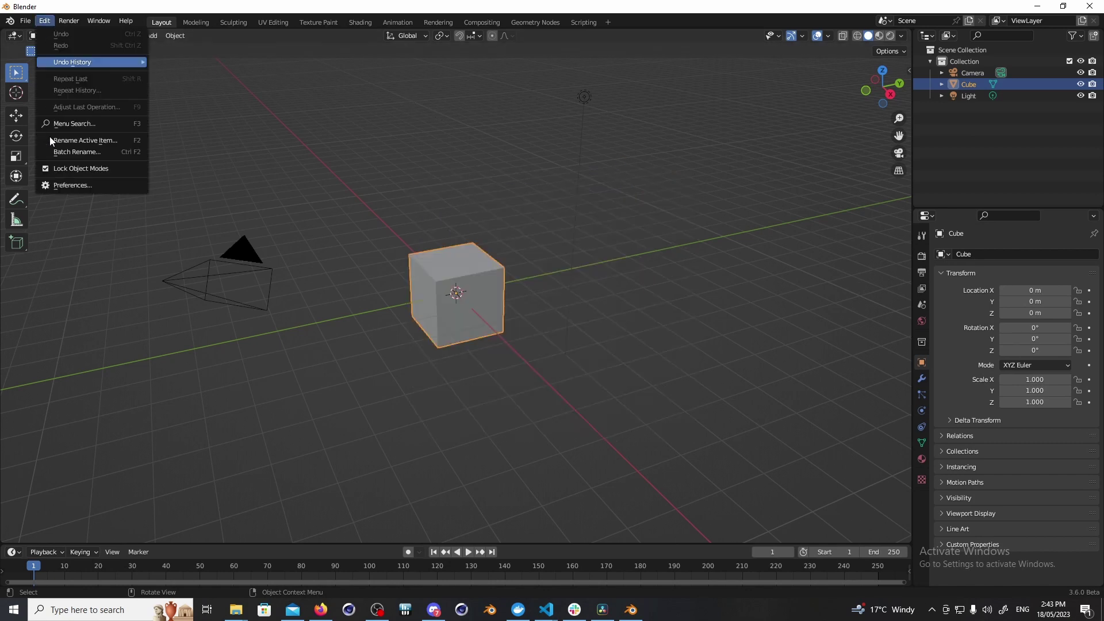
{"action": "left_click", "coordinate": [69, 185]}
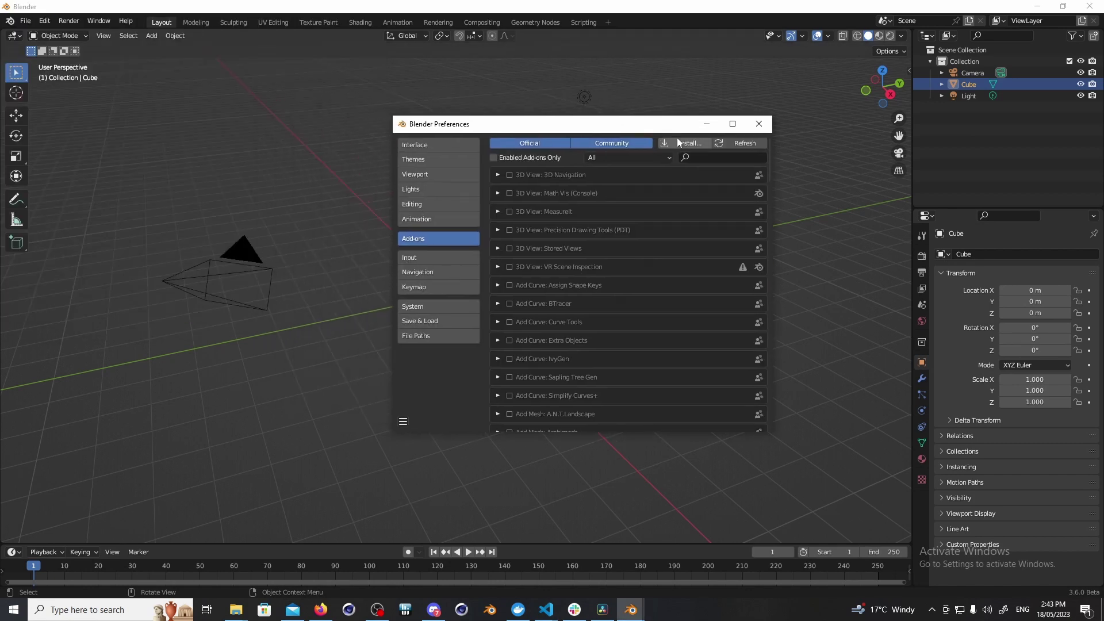
- Install the add-on package Downloads\cr_063_bl280(2).zip
{"action": "left_click", "coordinate": [684, 145]}
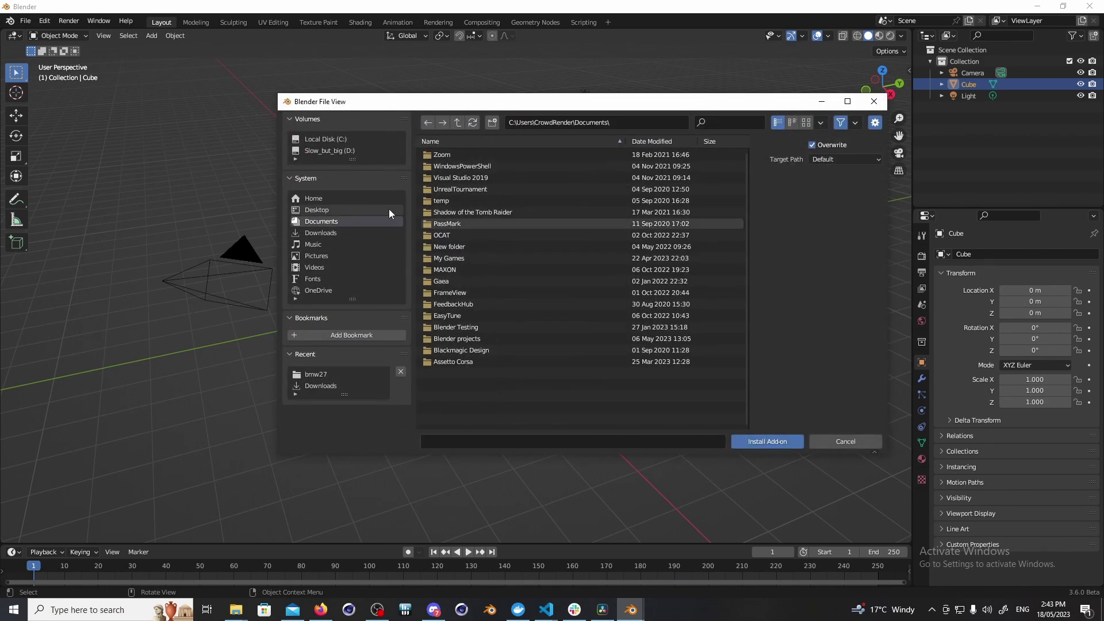
{"action": "left_click", "coordinate": [337, 233]}
{"action": "scroll", "coordinate": [462, 243], "scroll_direction": "down", "scroll_amount": 15}
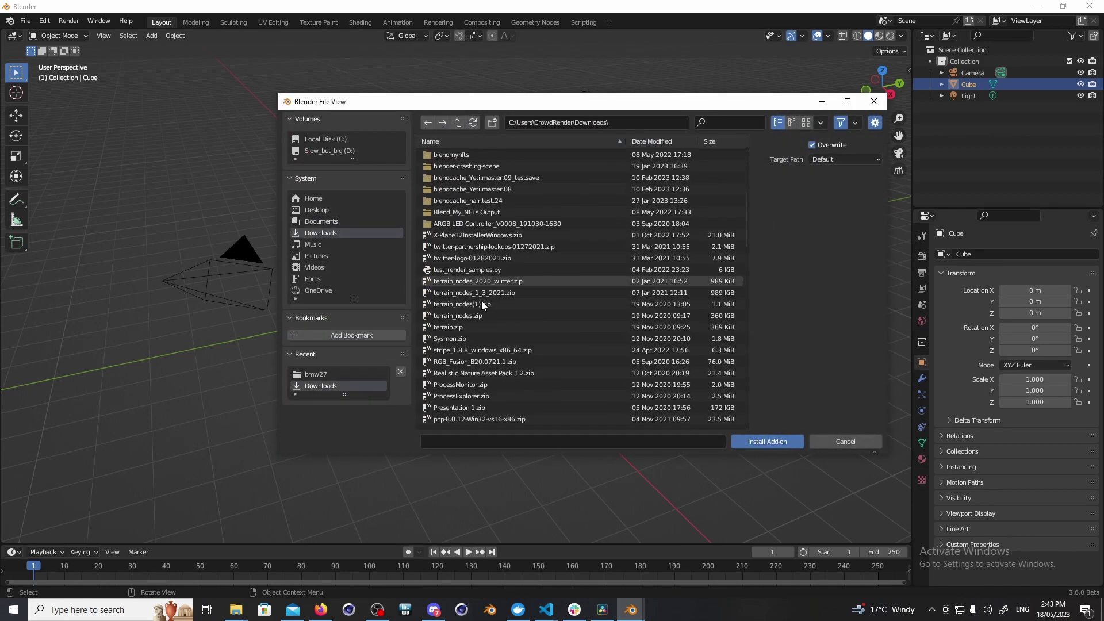
{"action": "left_click", "coordinate": [463, 202]}
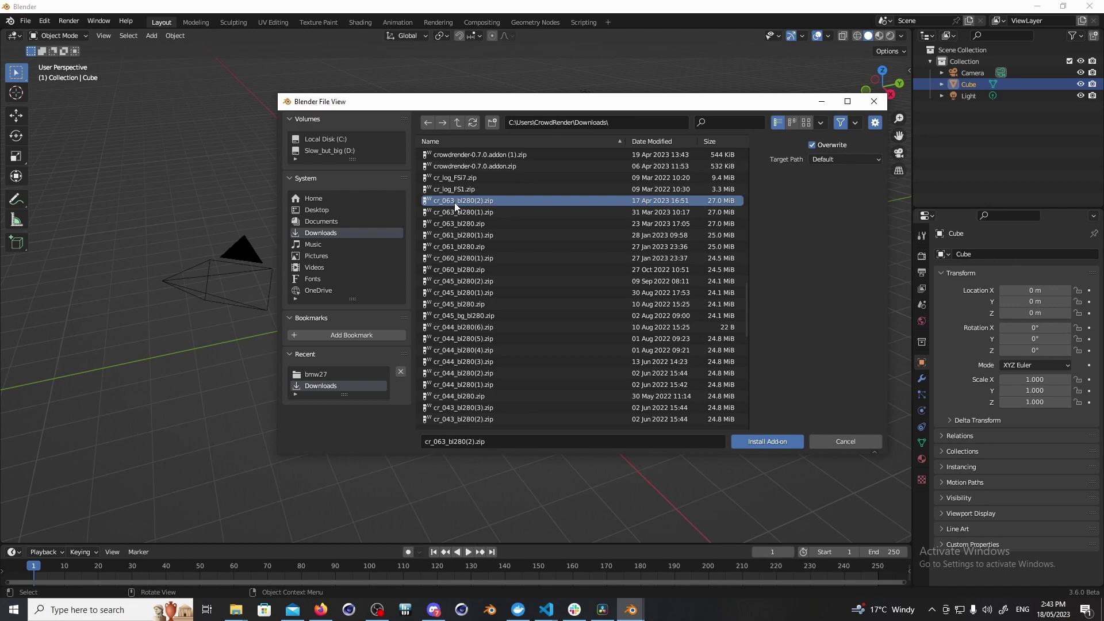
{"action": "left_click", "coordinate": [776, 443]}
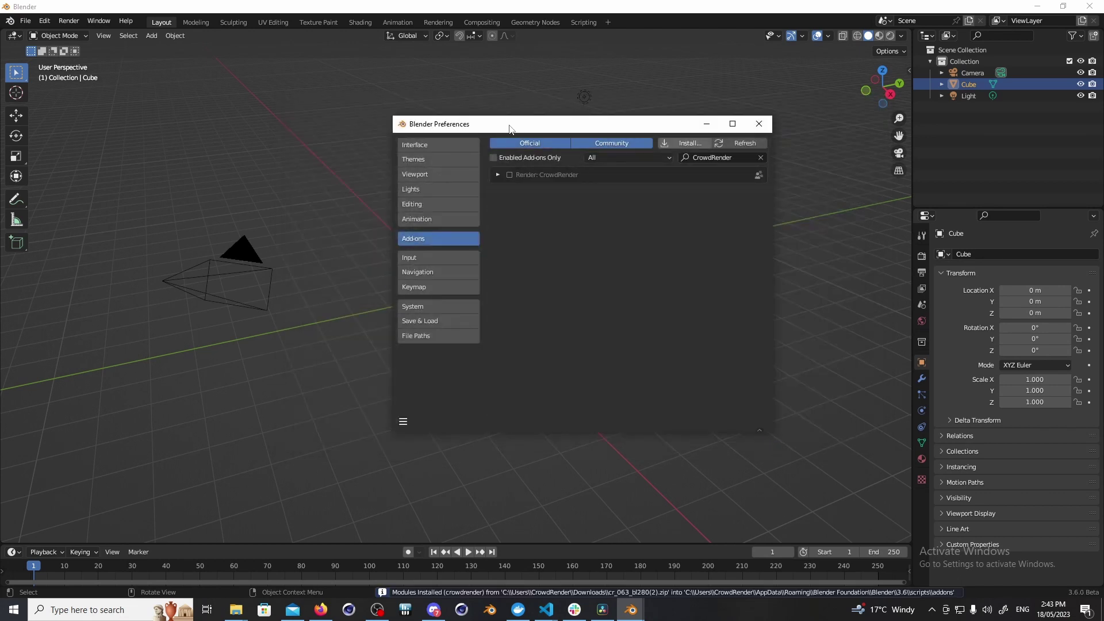
- Expand and enable the Render: CrowdRender 0.6.3 add-on, moving Preferences to the left
{"action": "left_click", "coordinate": [497, 175]}
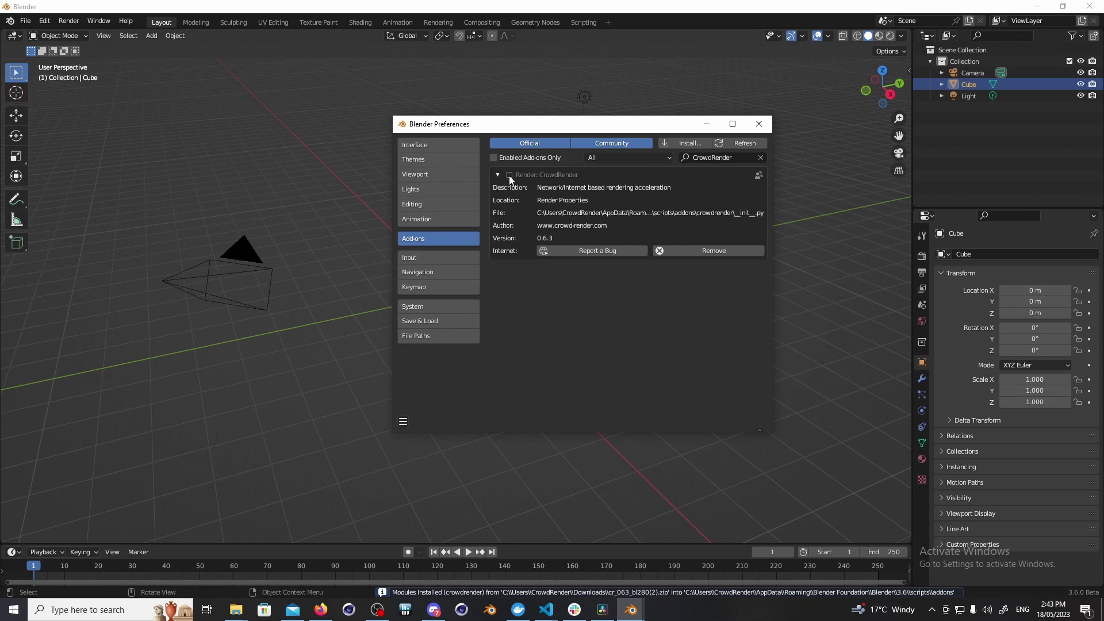
{"action": "left_click", "coordinate": [509, 175]}
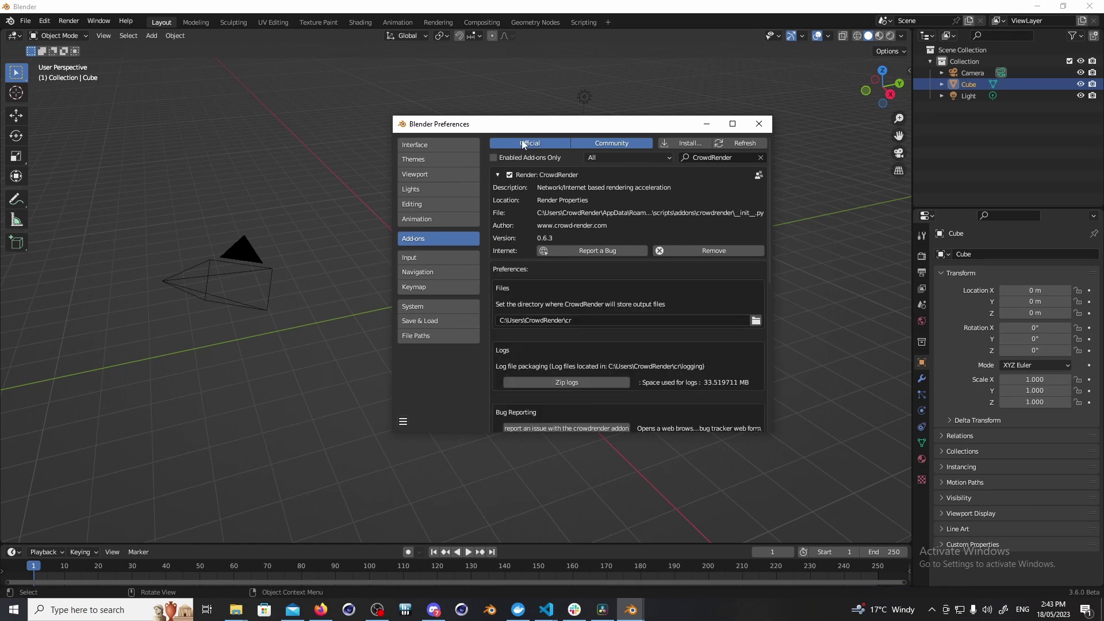
{"action": "left_click_drag", "start_coordinate": [529, 122], "coordinate": [323, 115]}
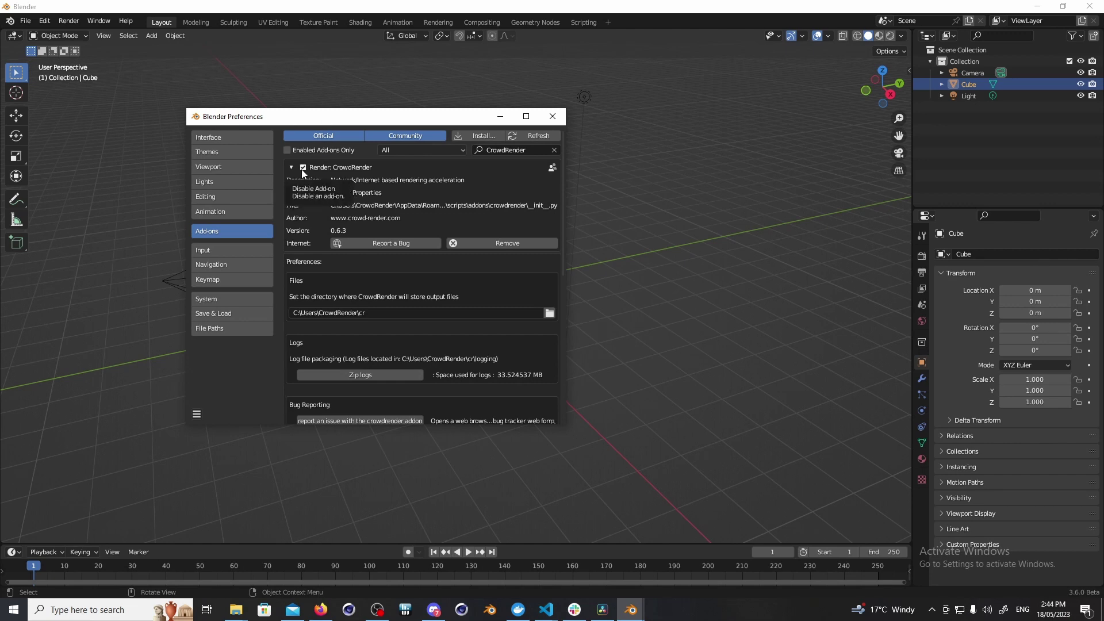
- Check CrowdRender's Network settings, leaving the starting port at 9669
{"action": "scroll", "coordinate": [419, 291], "scroll_direction": "down", "scroll_amount": 6}
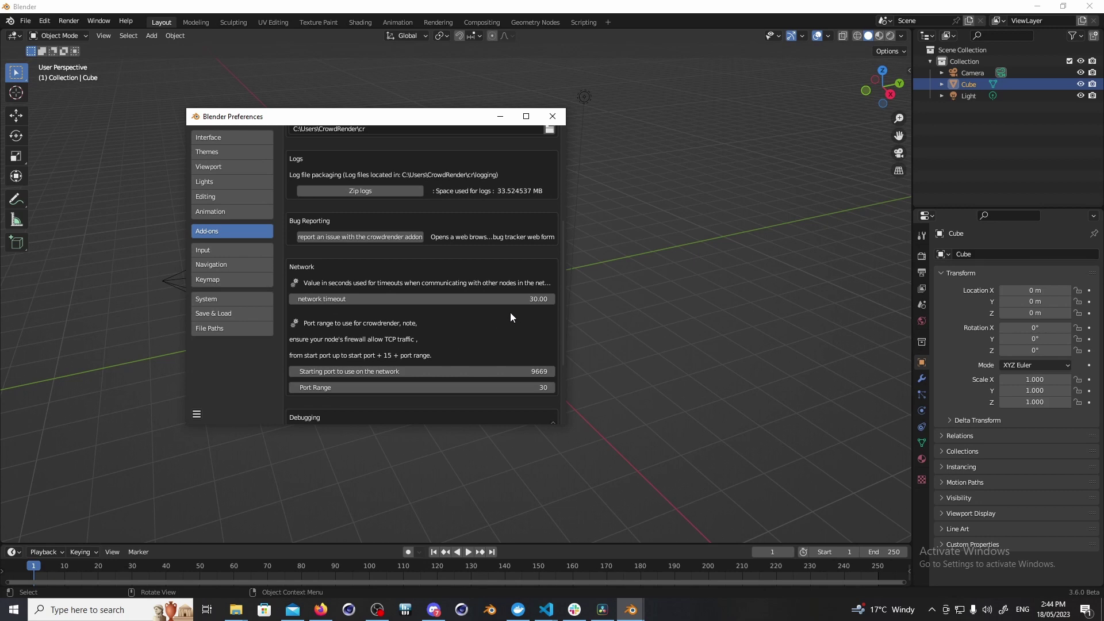
{"action": "left_click", "coordinate": [530, 372]}
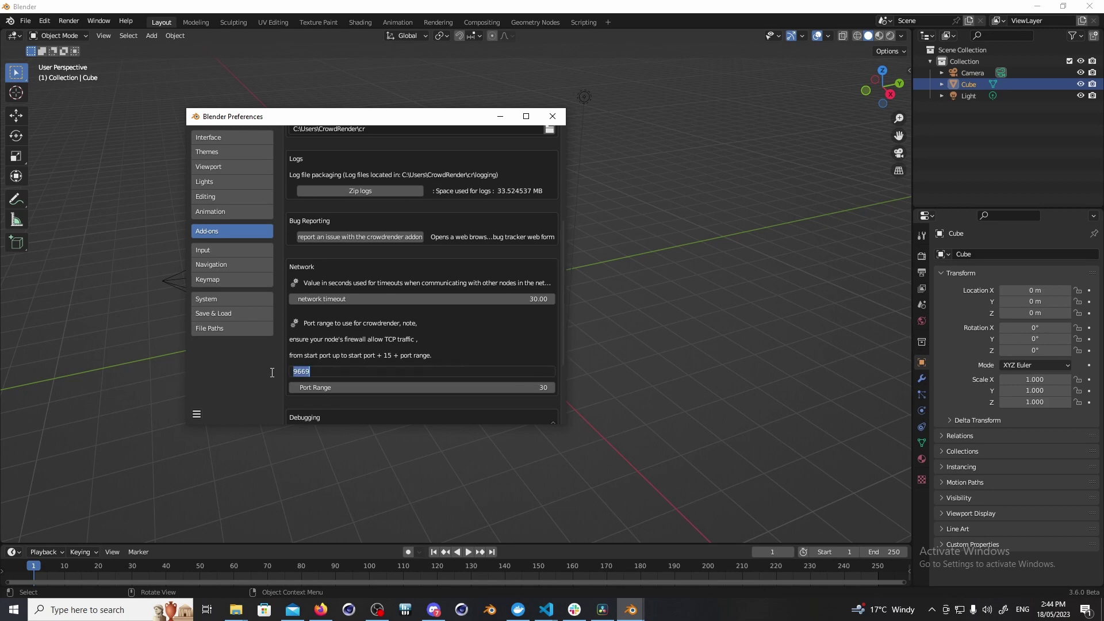
{"action": "left_click", "coordinate": [325, 374]}
- Widen Render Properties and set the scene's Render Engine to Crowdrender
{"action": "left_click", "coordinate": [922, 257]}
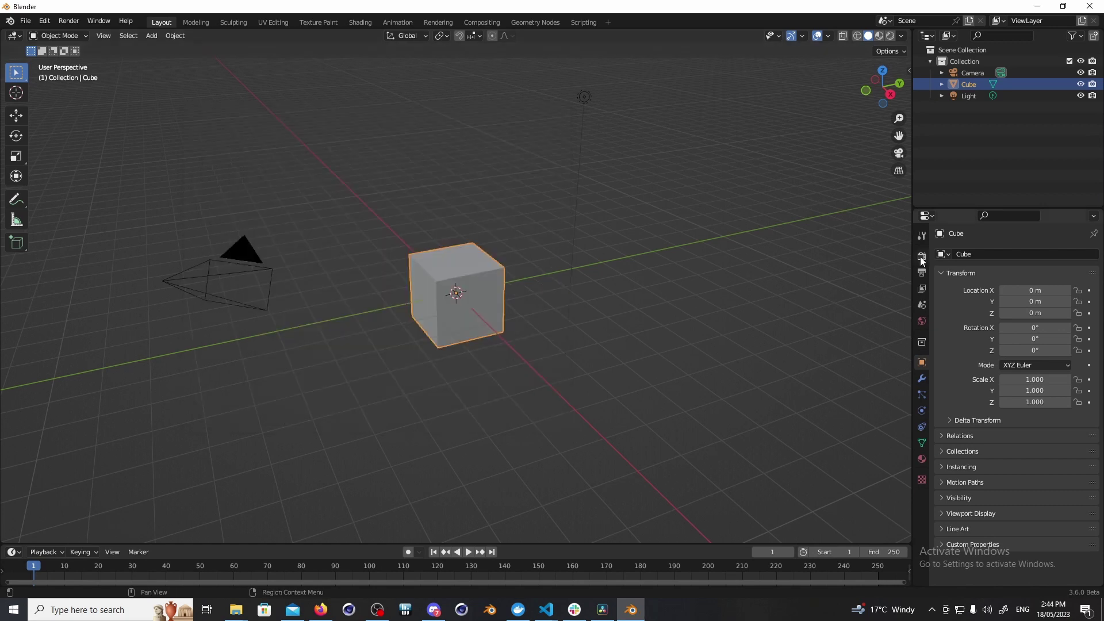
{"action": "left_click", "coordinate": [921, 255]}
{"action": "left_click_drag", "start_coordinate": [912, 260], "coordinate": [819, 260]}
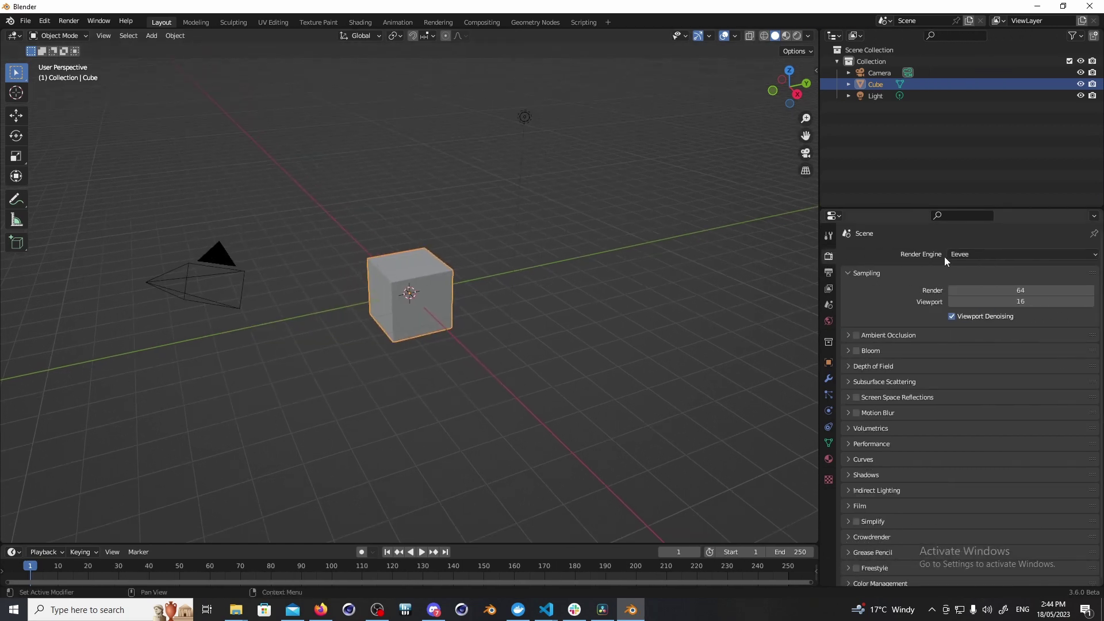
{"action": "left_click", "coordinate": [966, 254]}
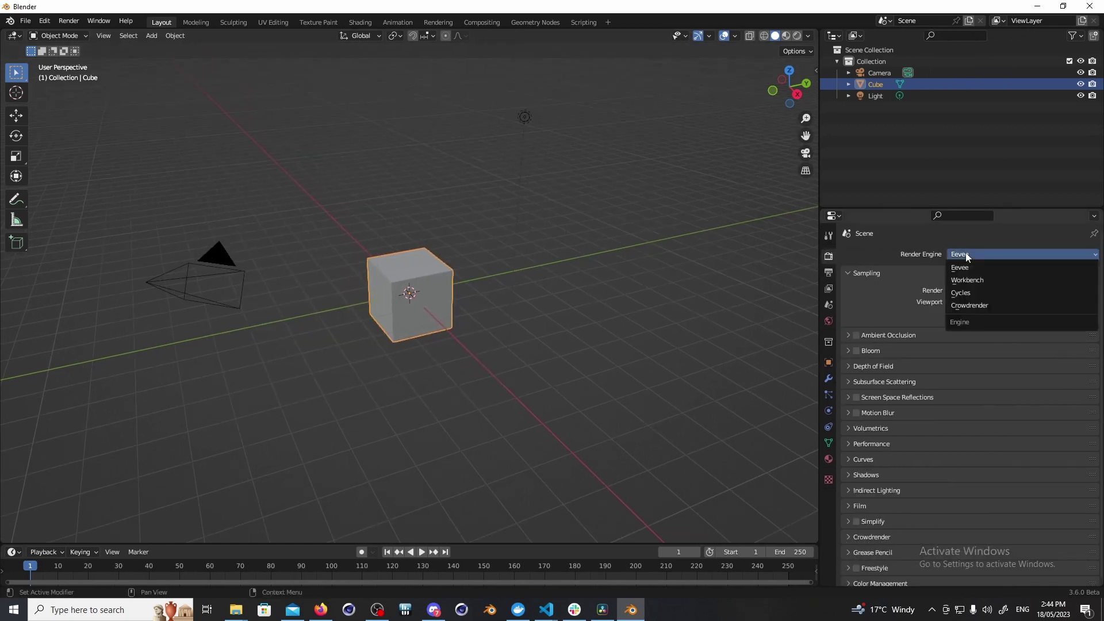
{"action": "left_click", "coordinate": [966, 306]}
- Collapse Sampling, expand the Crowdrender panel, and keep Crowdrender as render engine
{"action": "left_click", "coordinate": [878, 274]}
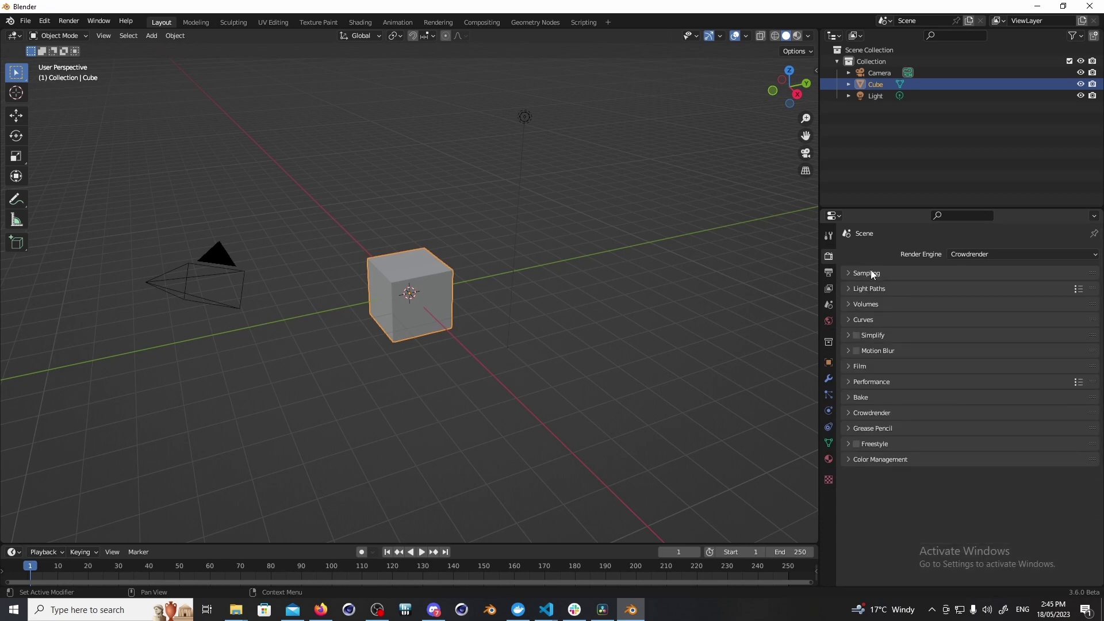
{"action": "left_click", "coordinate": [851, 413]}
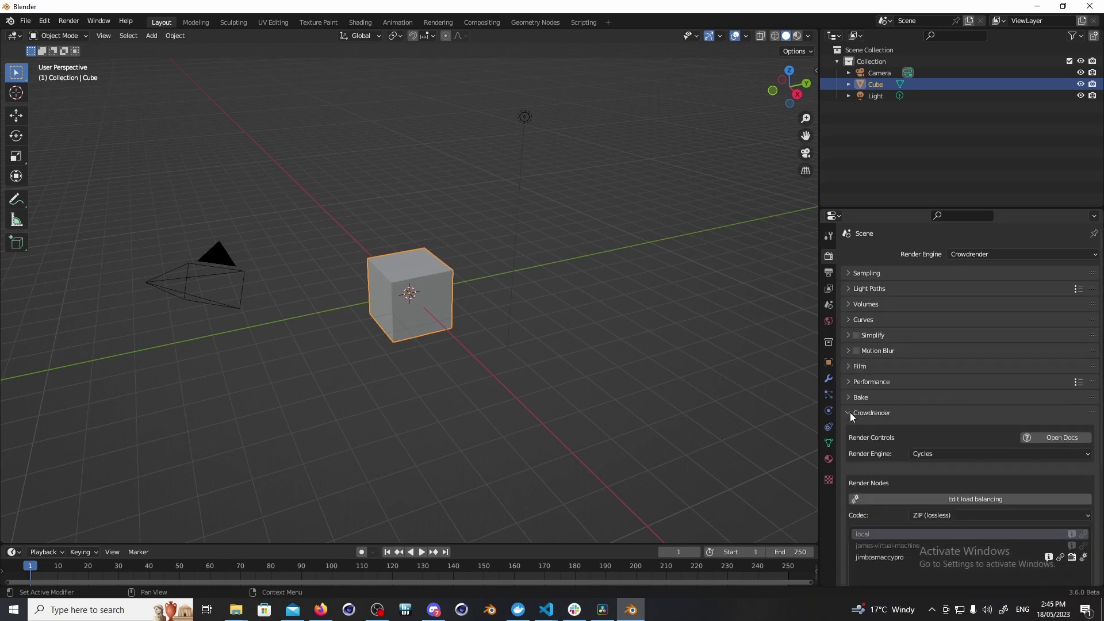
{"action": "left_click", "coordinate": [970, 253]}
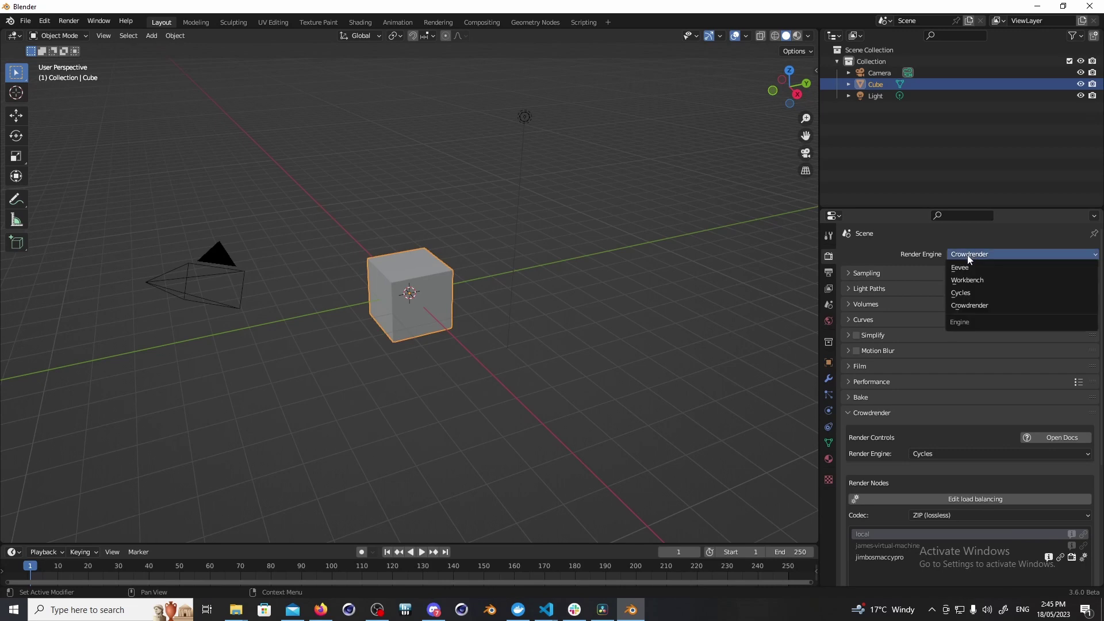
{"action": "left_click", "coordinate": [969, 306]}
- Check Crowdrender's own Render Engine dropdown, keeping Cycles selected
{"action": "scroll", "coordinate": [909, 327], "scroll_direction": "down", "scroll_amount": 5}
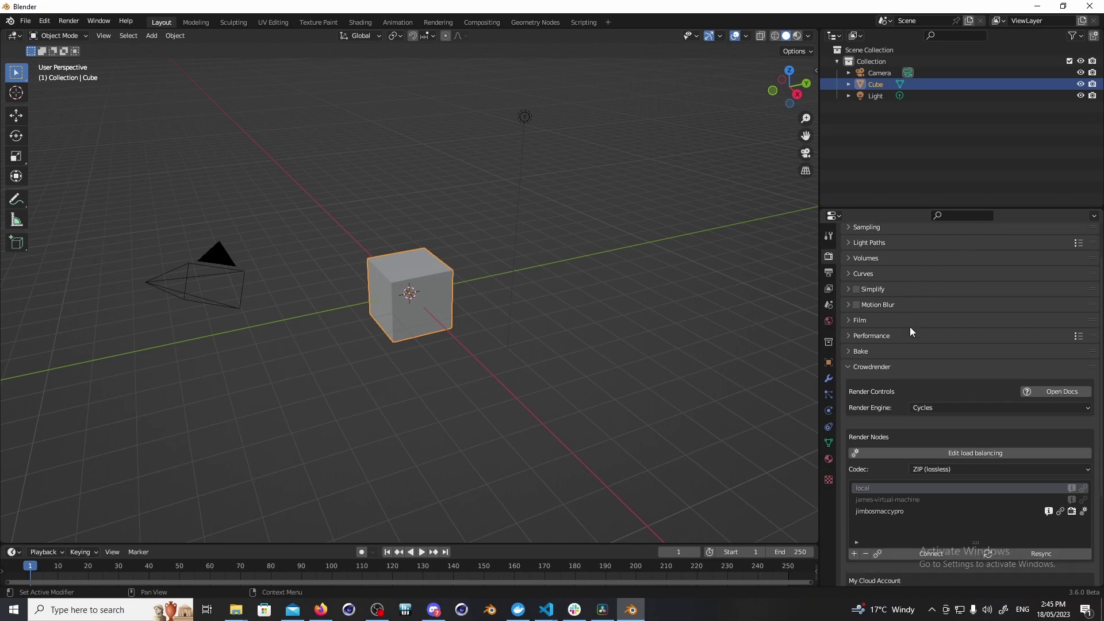
{"action": "left_click", "coordinate": [987, 338]}
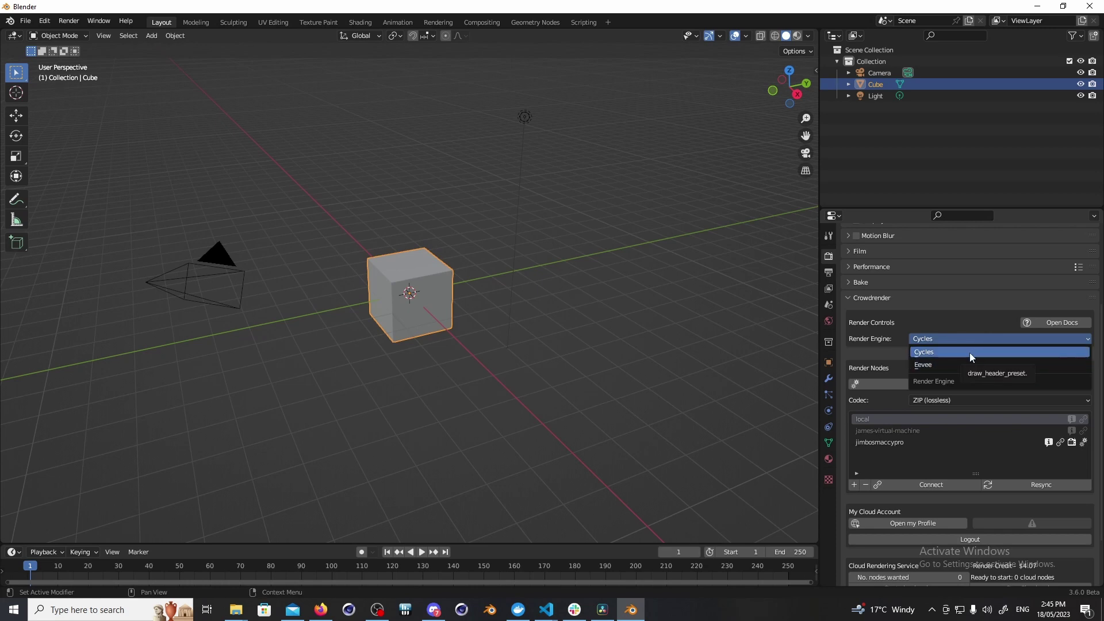
{"action": "left_click", "coordinate": [969, 353]}
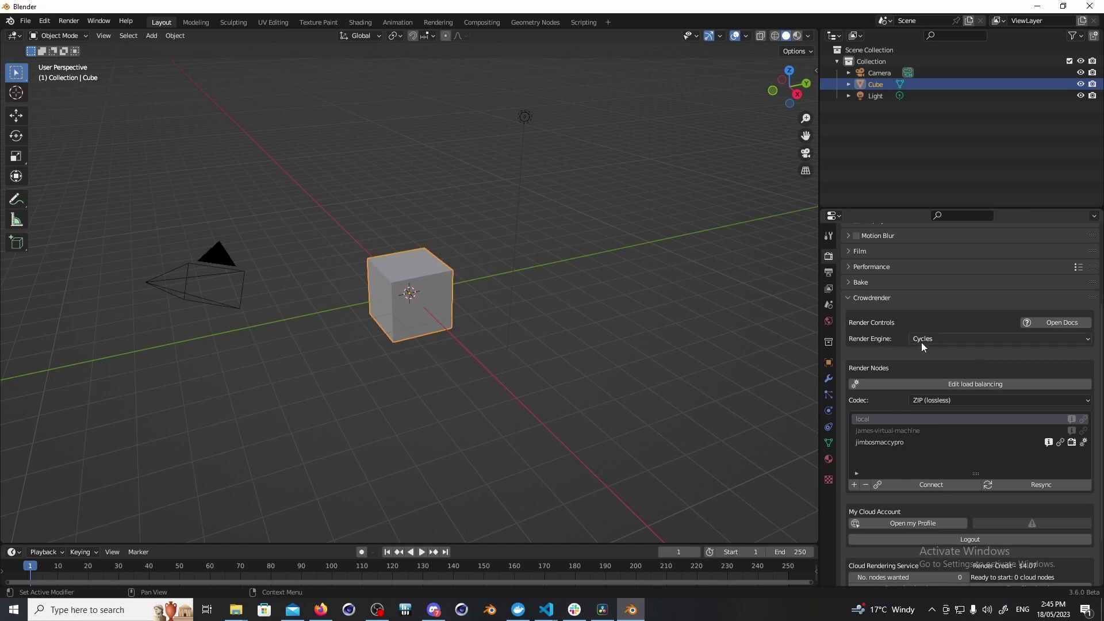
{"action": "left_click", "coordinate": [921, 343]}
{"action": "left_click", "coordinate": [930, 364]}
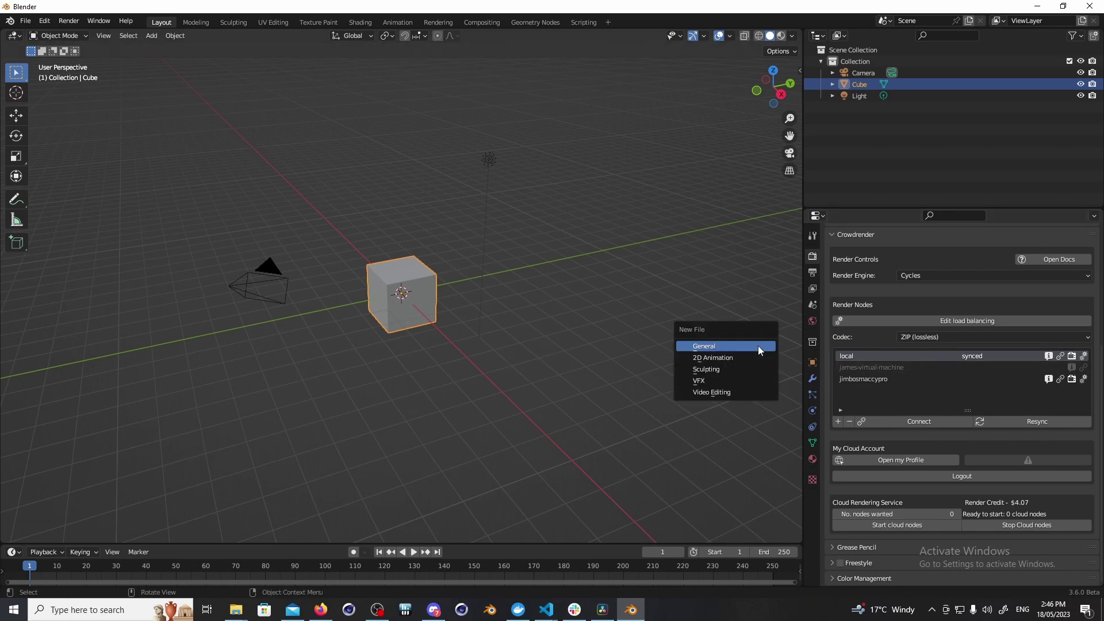
- Start a new General scene, choosing Don't Save for the old one
{"action": "left_click", "coordinate": [758, 346]}
{"action": "left_click", "coordinate": [591, 324]}
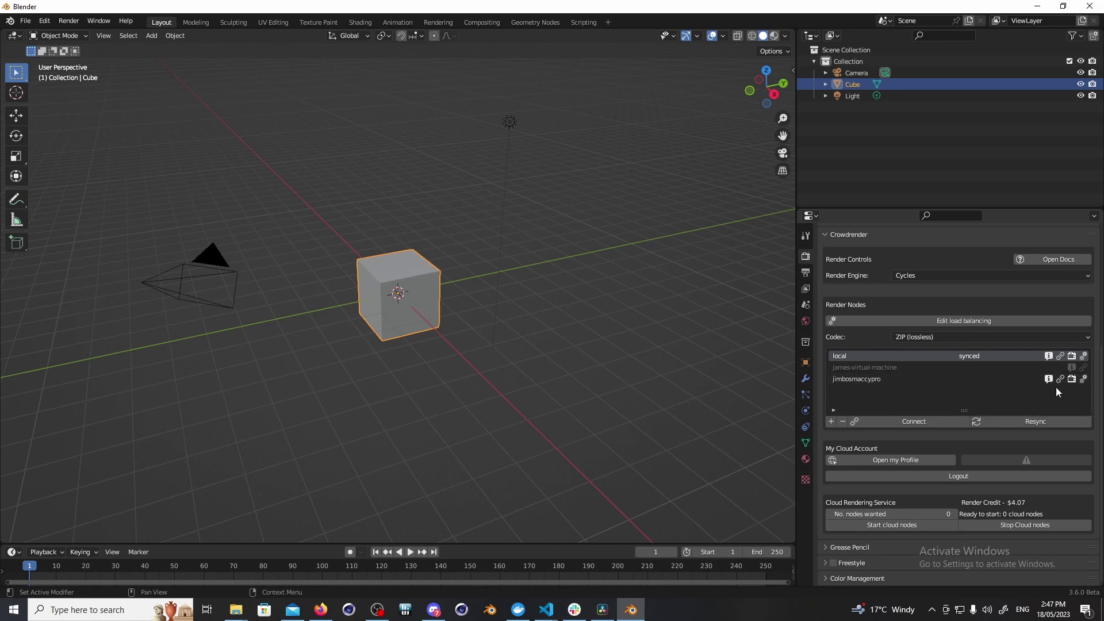
{"action": "left_click", "coordinate": [1060, 379]}
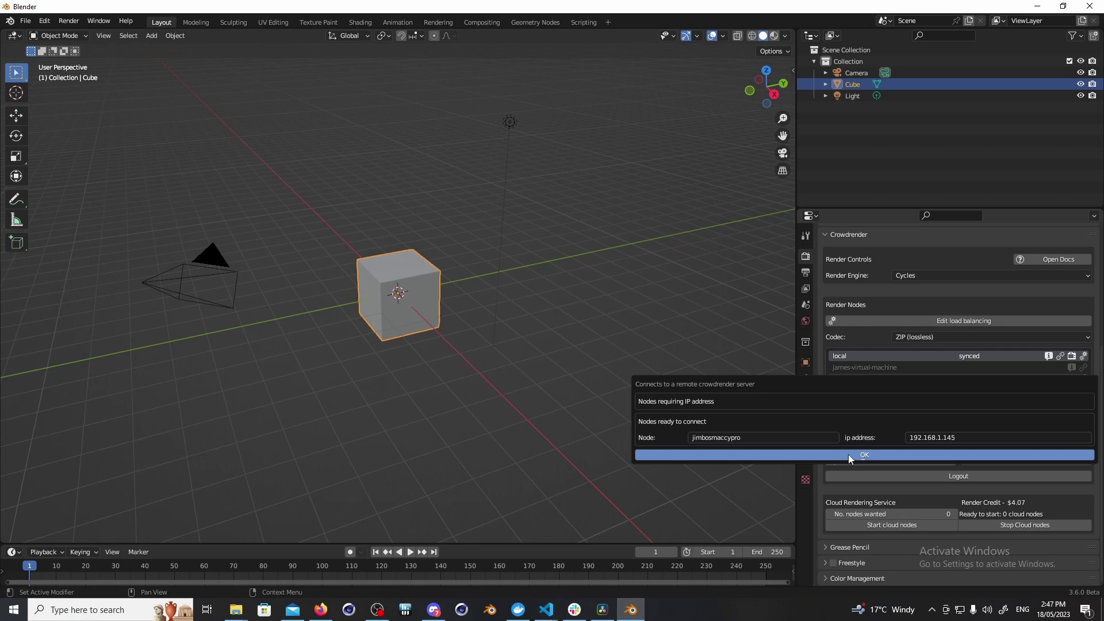
{"action": "left_click", "coordinate": [968, 437]}
{"action": "key", "text": "BackSpace"}
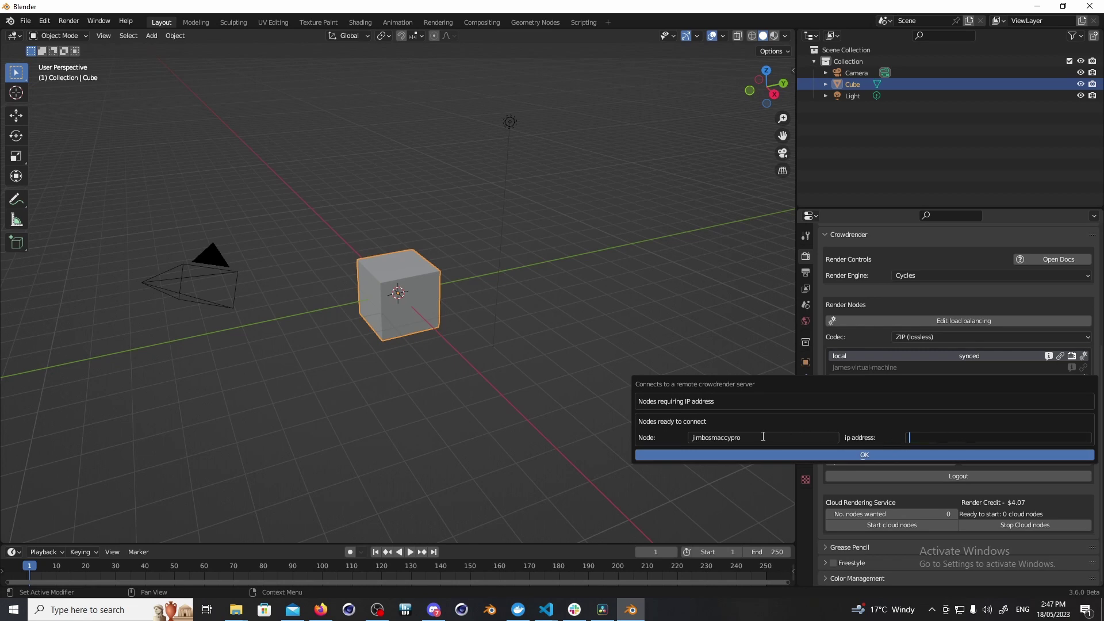
{"action": "left_click", "coordinate": [717, 442]}
{"action": "key", "text": "Return"}
{"action": "left_click", "coordinate": [876, 381]}
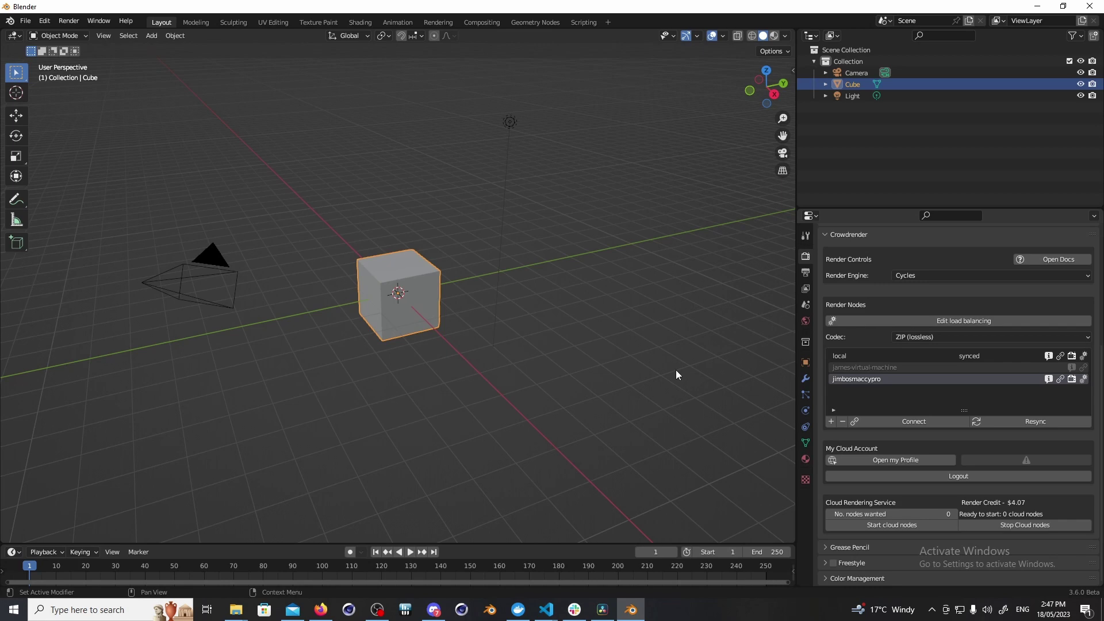
{"action": "mouse_move", "coordinate": [236, 609]}
{"action": "left_click", "coordinate": [205, 573]}
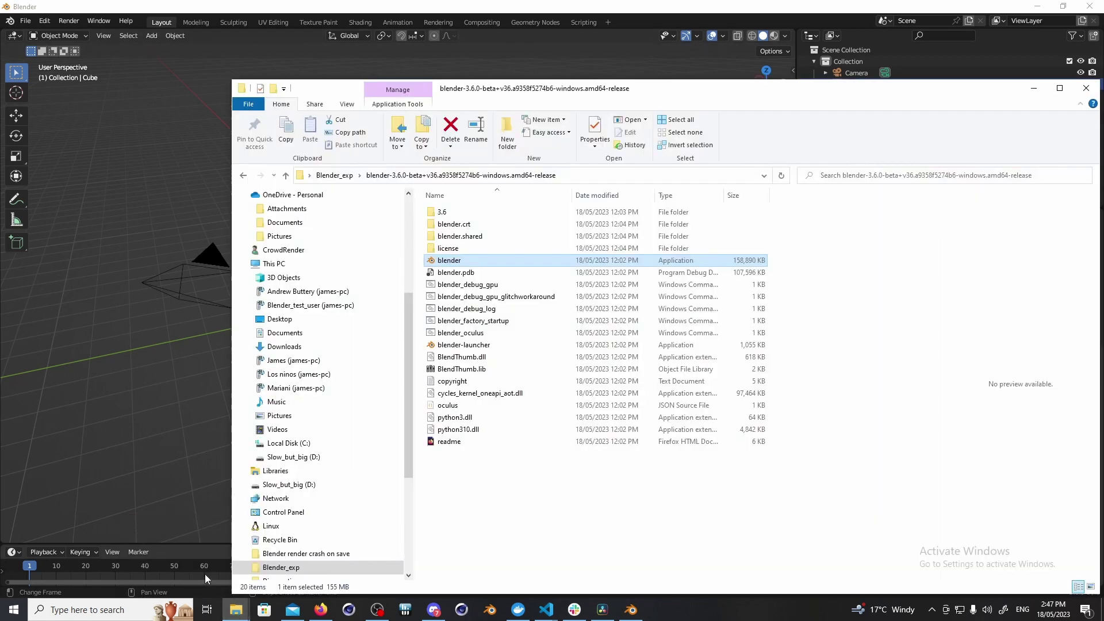
{"action": "right_click", "coordinate": [284, 263]}
{"action": "left_click", "coordinate": [195, 432]}
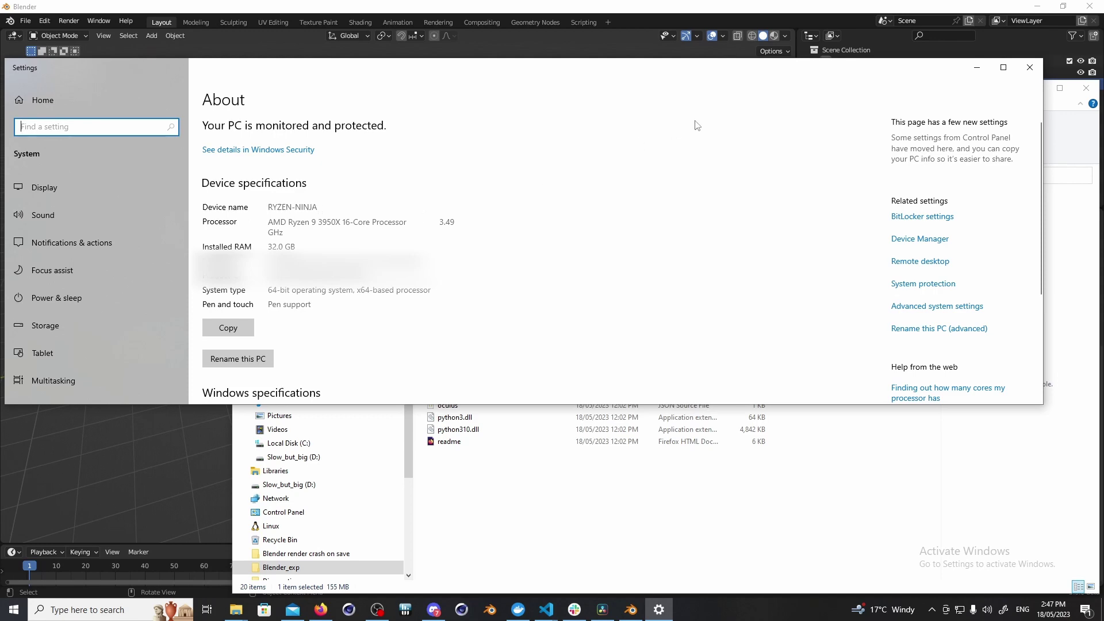
{"action": "left_click", "coordinate": [1029, 67]}
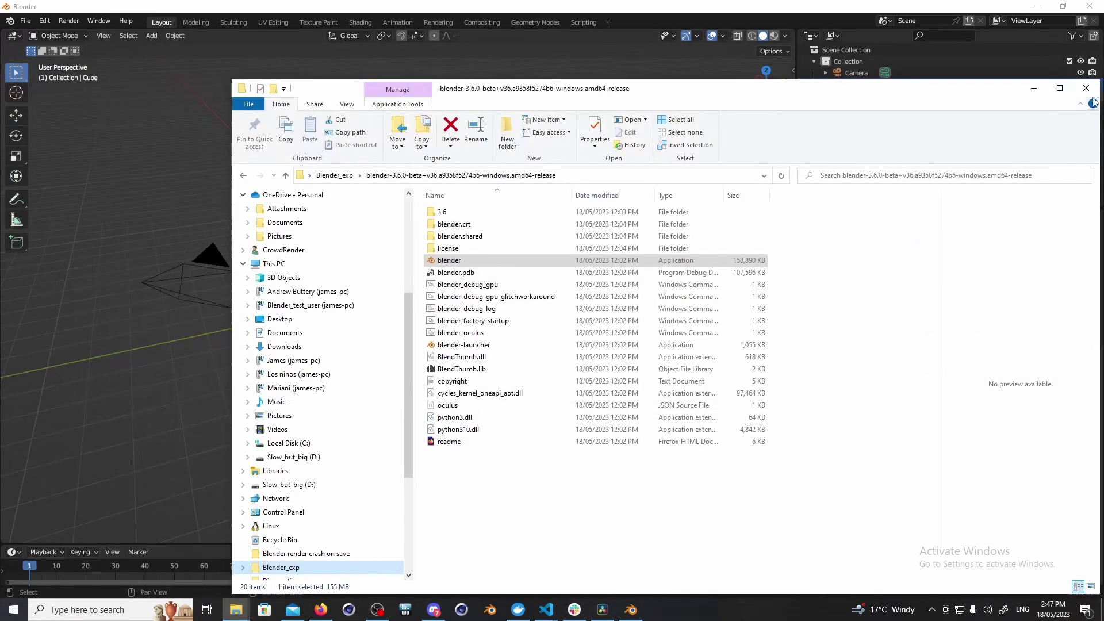
{"action": "left_click", "coordinate": [1086, 87]}
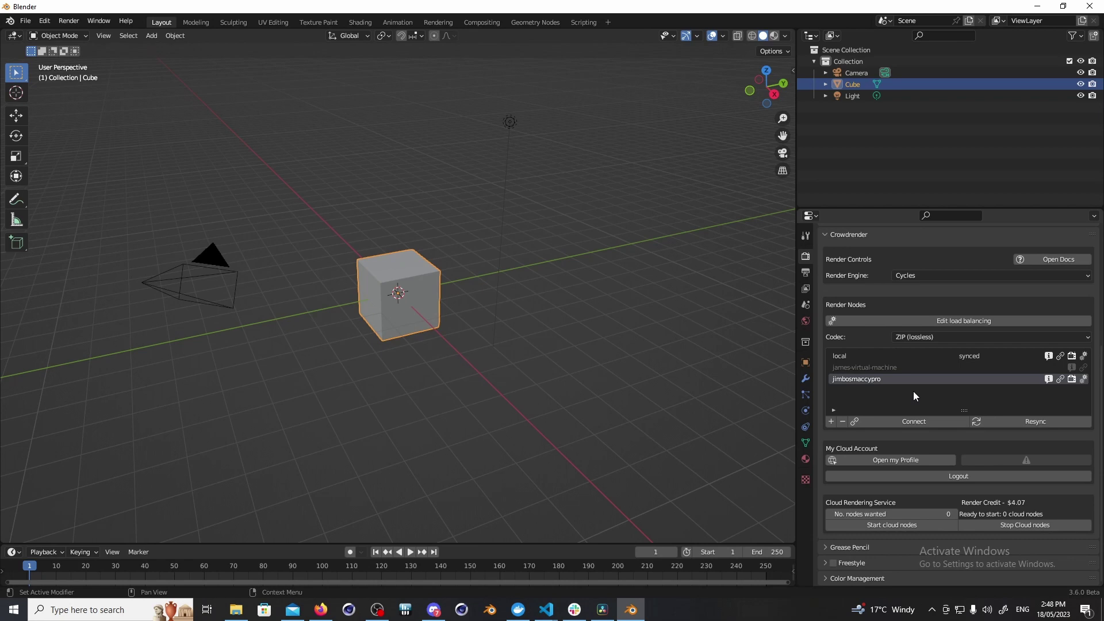
- Add a new render node named RYZEN-NINJA and bring up its connection settings
{"action": "left_click", "coordinate": [831, 423]}
{"action": "double_click", "coordinate": [861, 395]}
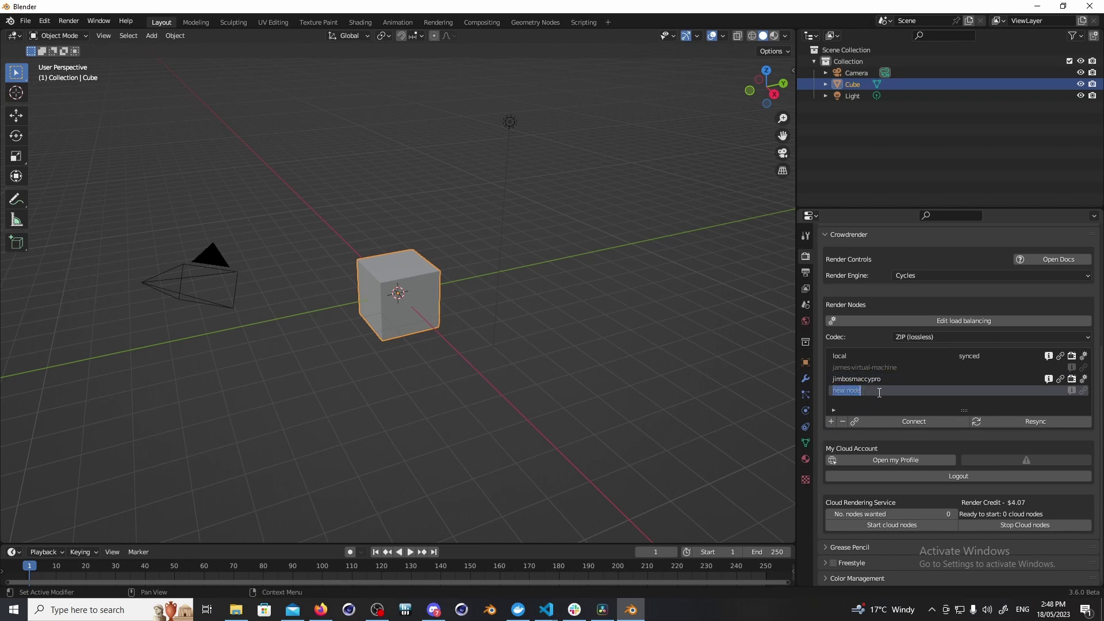
{"action": "type", "text": "RYZEN-NINJA"}
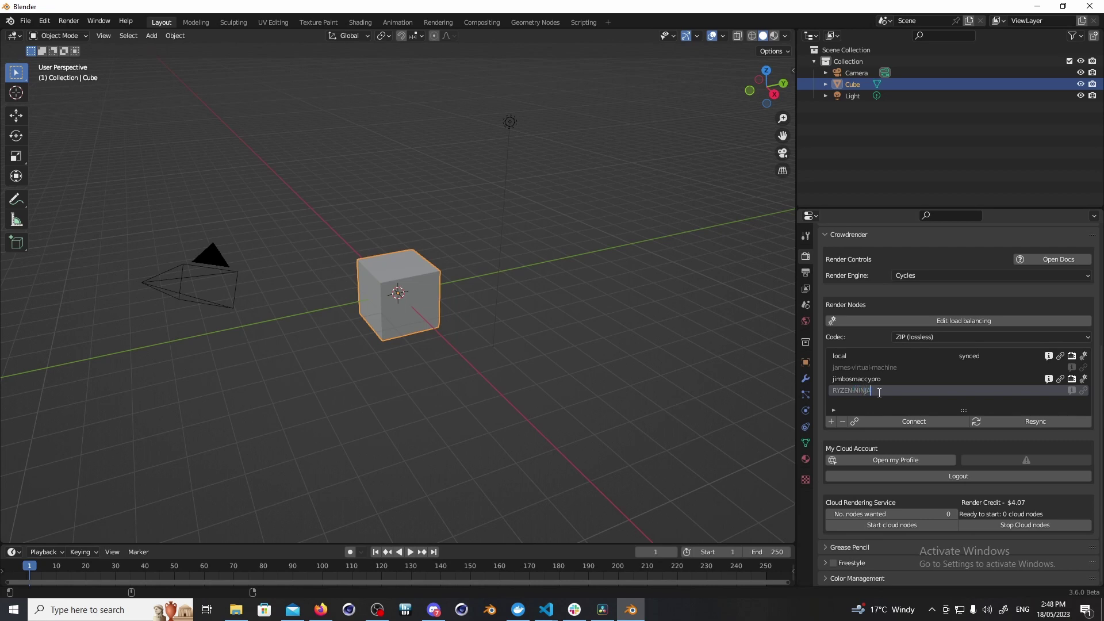
{"action": "key", "text": "Return"}
{"action": "left_click", "coordinate": [1083, 391]}
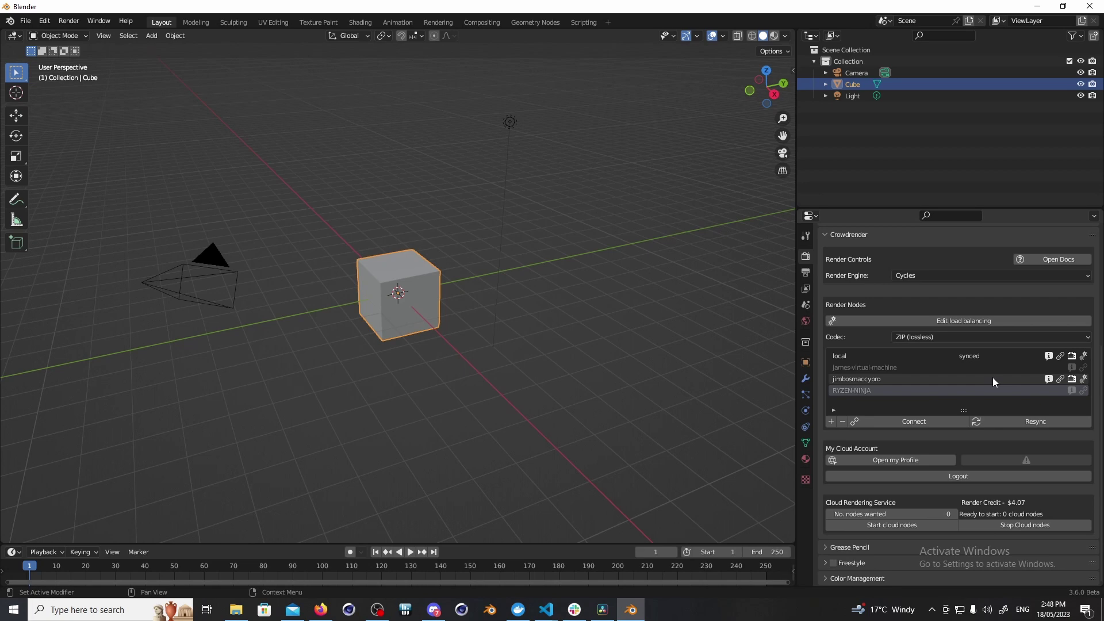
- Delete the RYZEN-NINJA node and connect to the jimbosmaccypro node with OK
{"action": "left_click", "coordinate": [842, 422]}
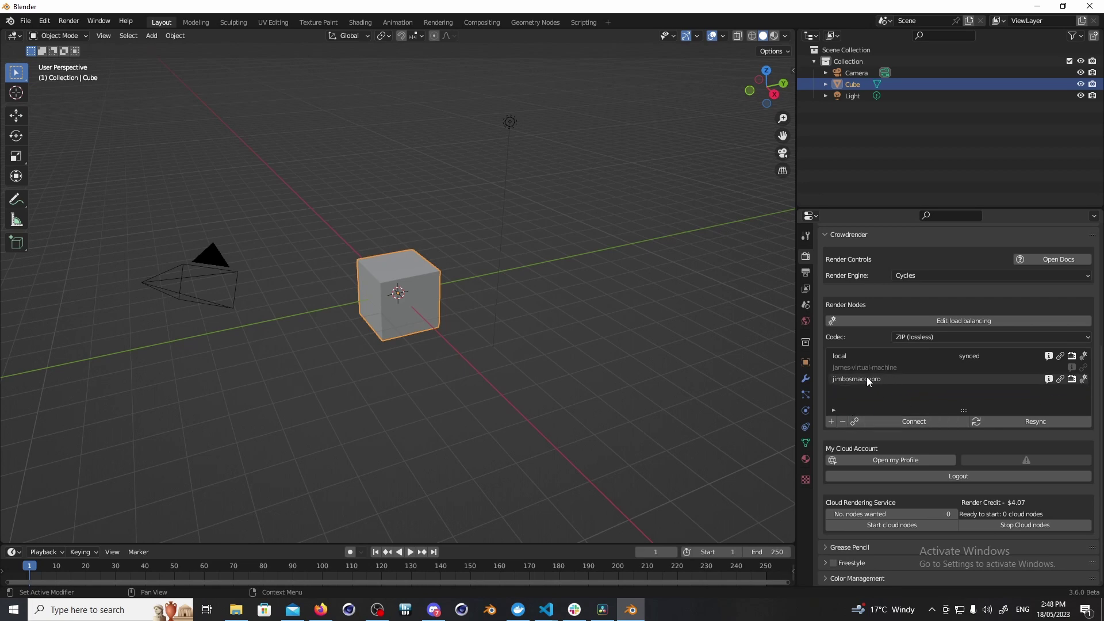
{"action": "left_click", "coordinate": [1059, 380]}
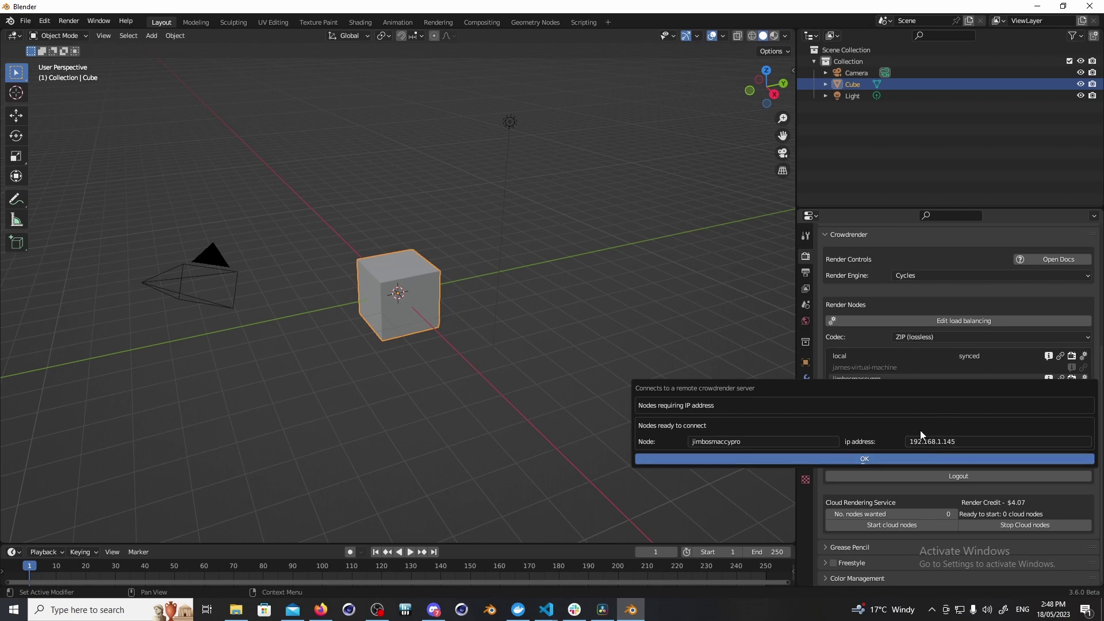
{"action": "left_click", "coordinate": [896, 458]}
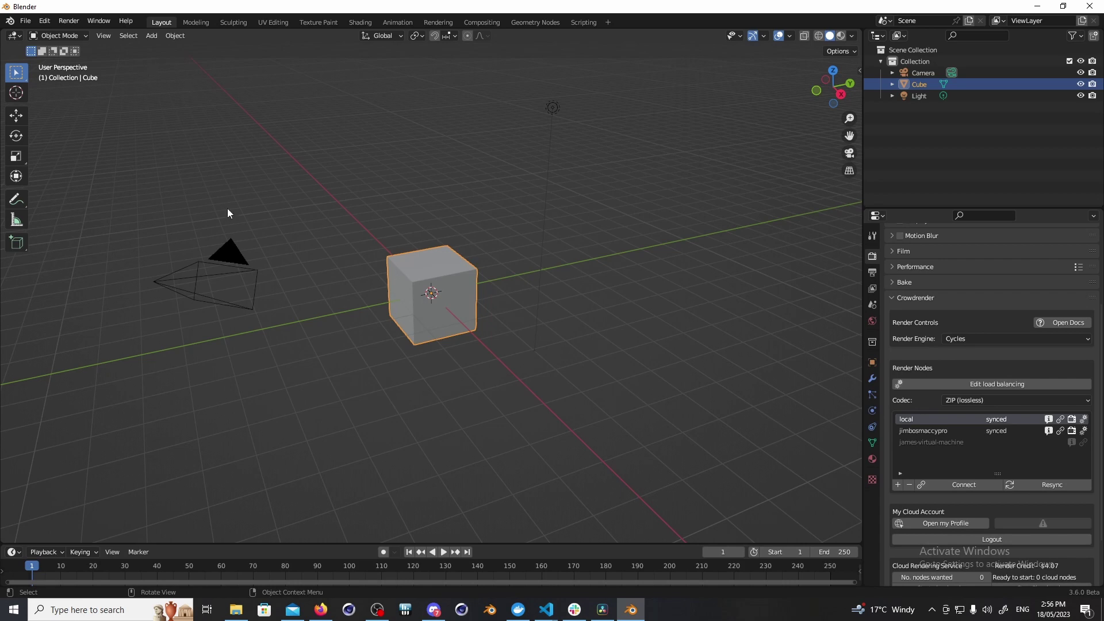
{"action": "left_click", "coordinate": [70, 22]}
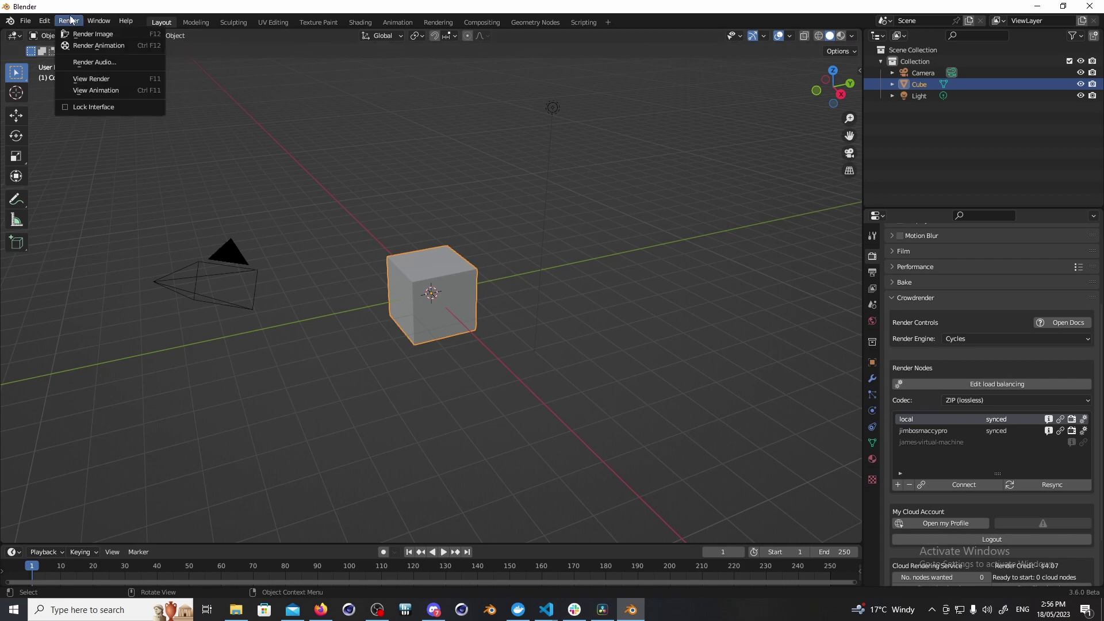
{"action": "left_click", "coordinate": [94, 35]}
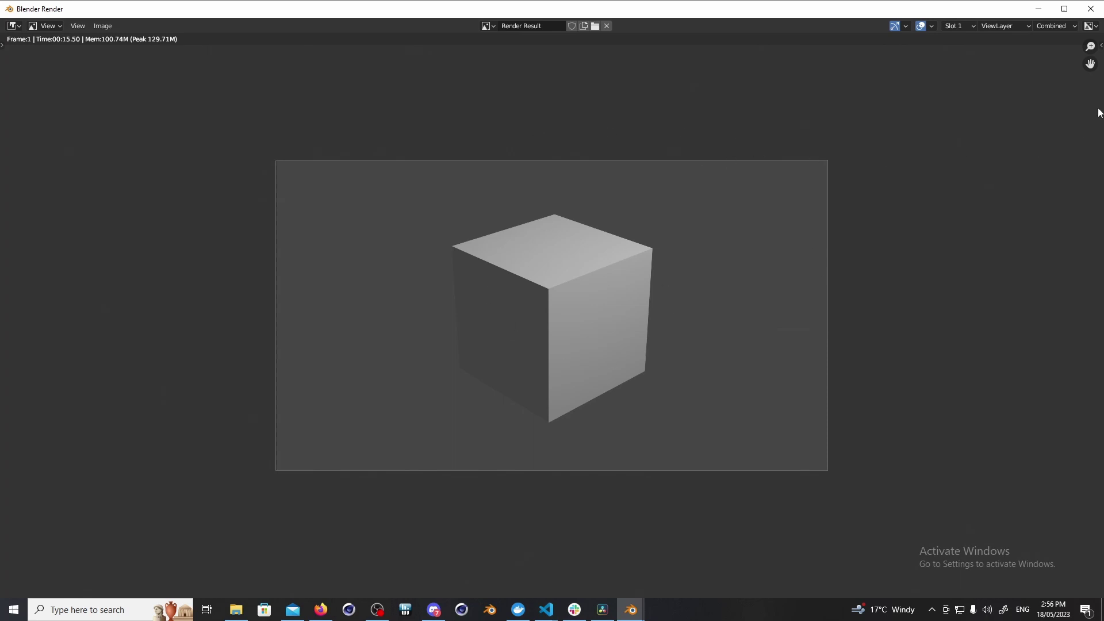
{"action": "left_click", "coordinate": [1089, 10]}
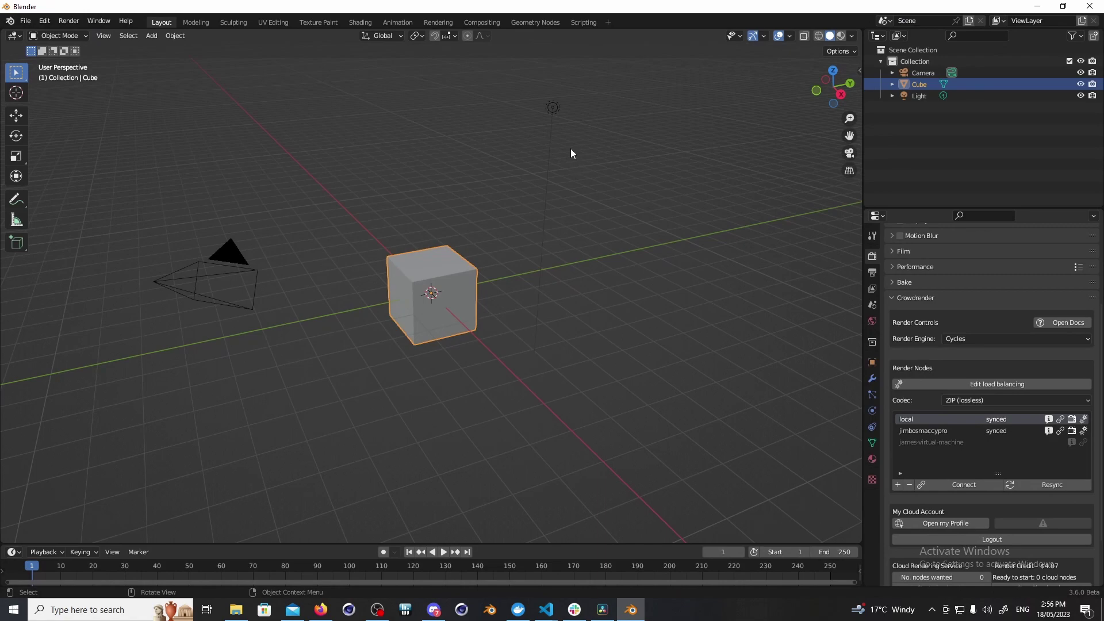
- Start rendering the animation across the nodes from the Render menu
{"action": "left_click", "coordinate": [68, 23]}
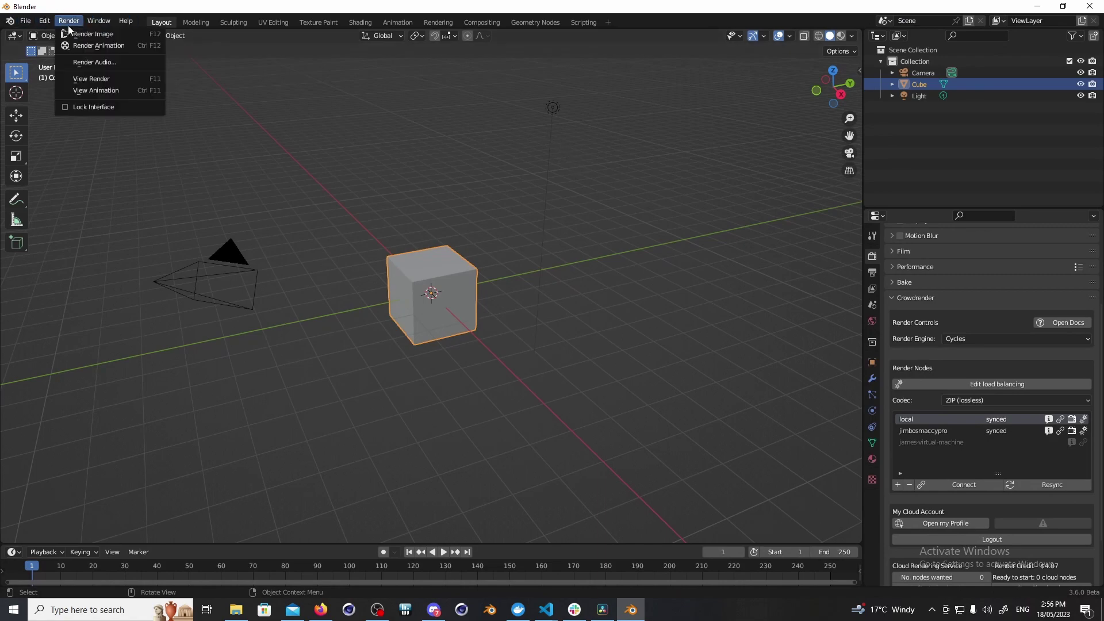
{"action": "left_click", "coordinate": [90, 46]}
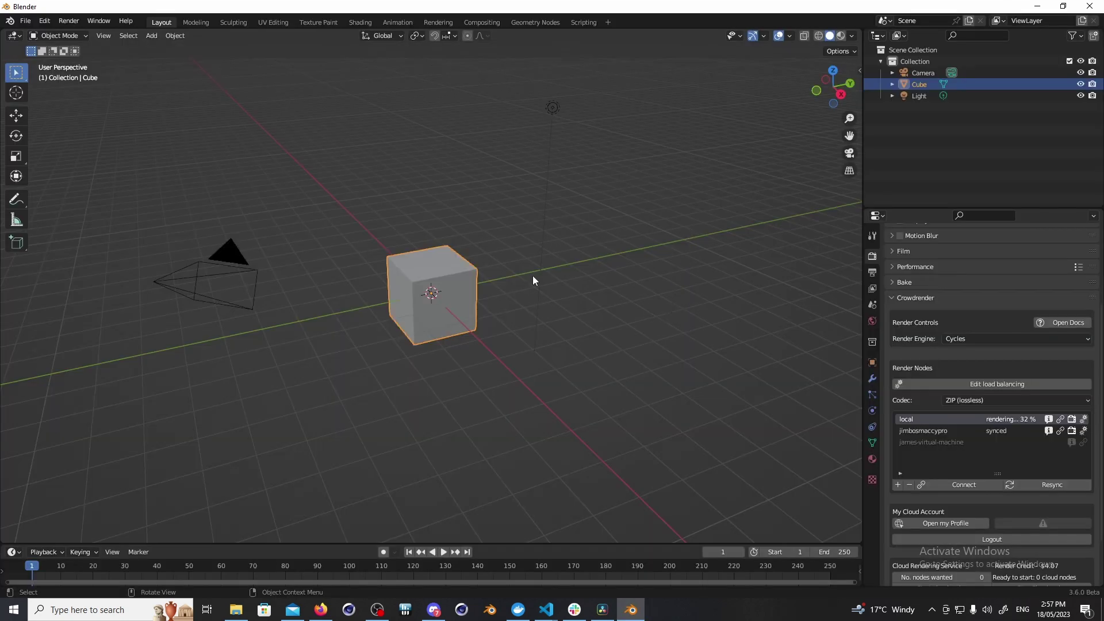
- Enlarge, tilt and move the cube, then open jimbosmaccypro's sync status log
{"action": "key", "text": "s"}
{"action": "left_click", "coordinate": [493, 284]}
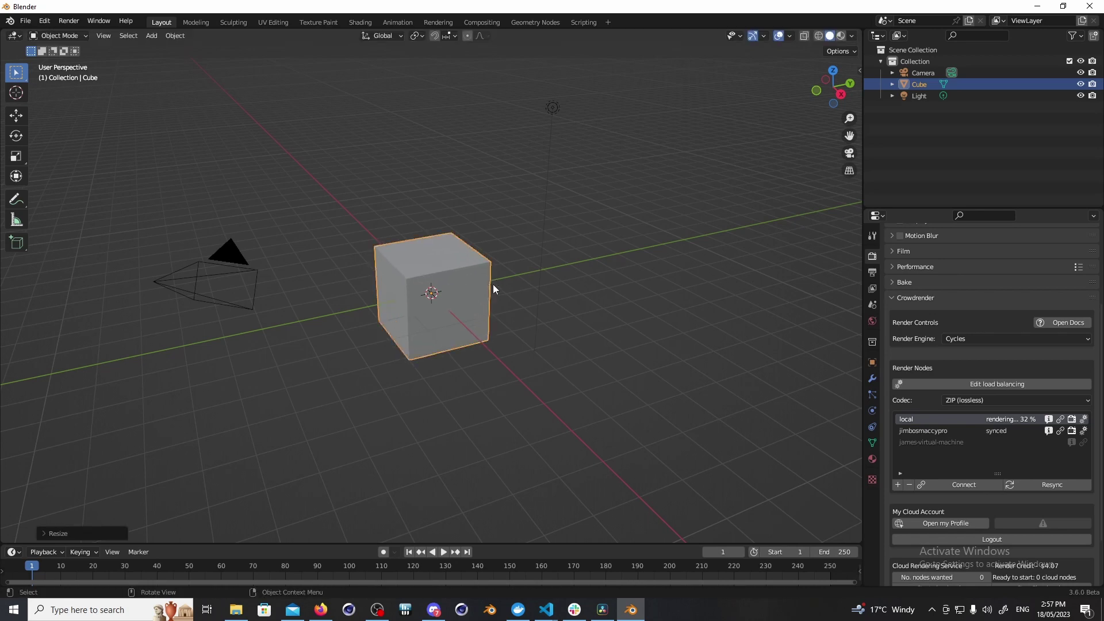
{"action": "key", "text": "r"}
{"action": "left_click", "coordinate": [478, 243]}
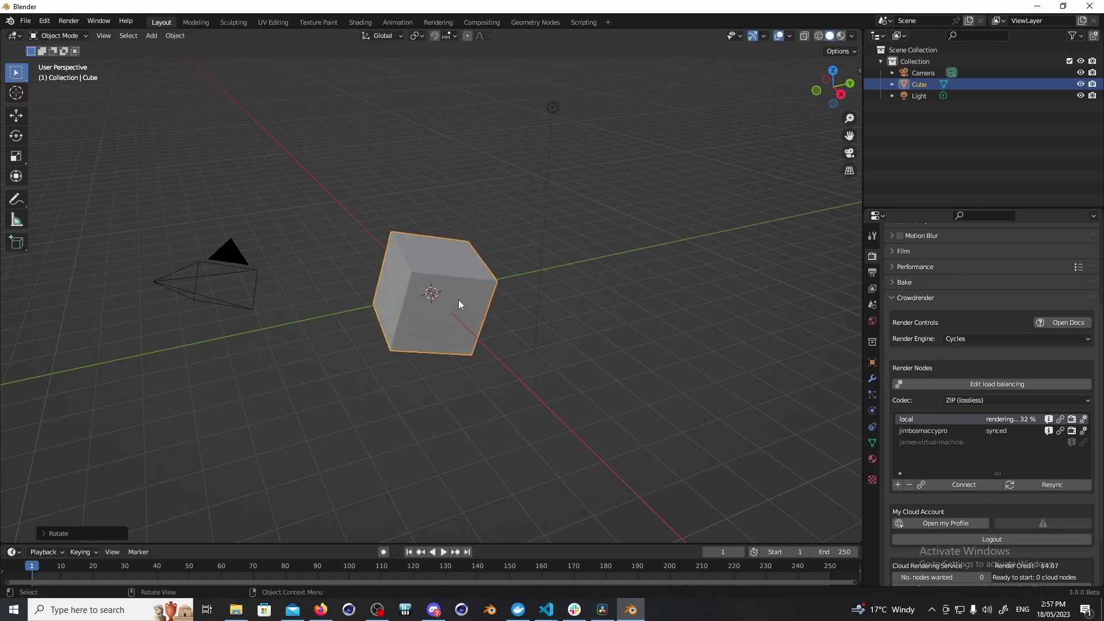
{"action": "key", "text": "g"}
{"action": "left_click", "coordinate": [432, 299]}
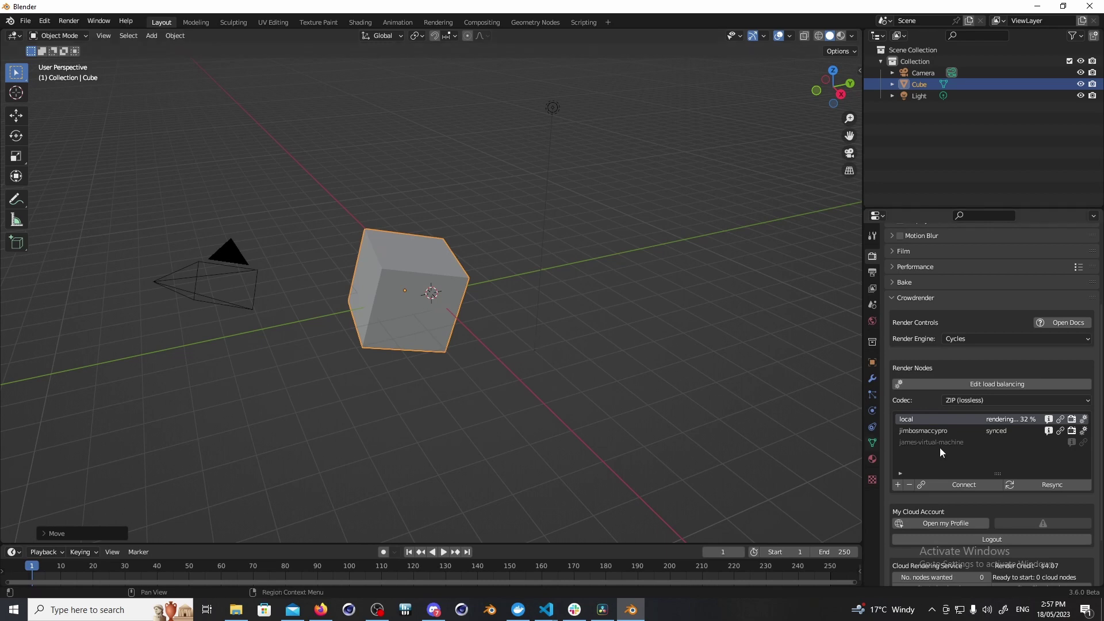
{"action": "left_click", "coordinate": [1049, 430]}
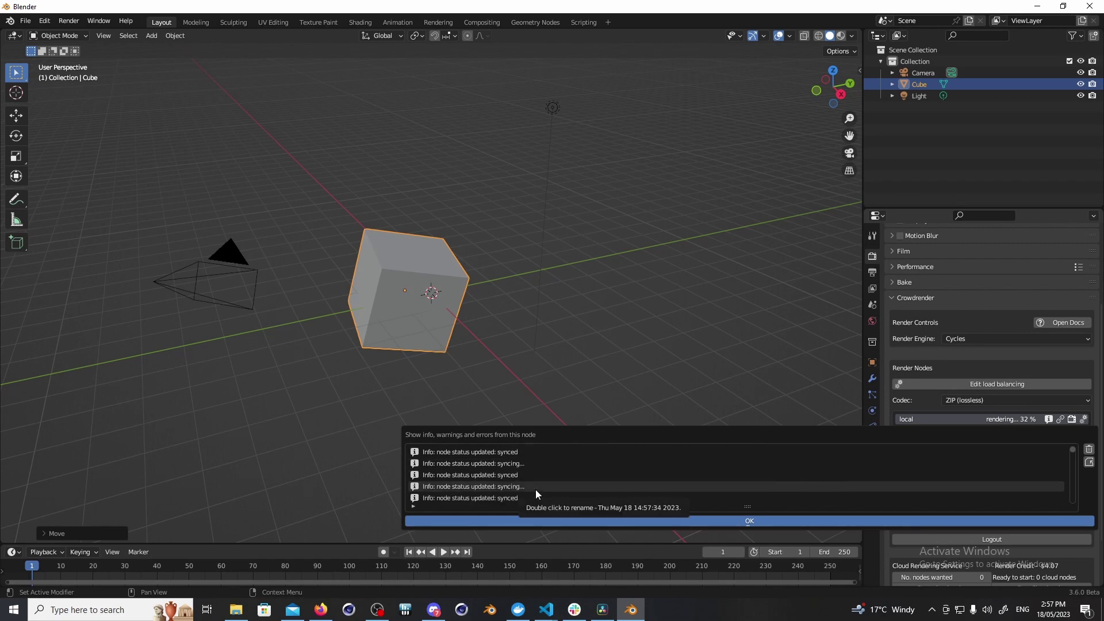
- Dismiss the node log and close the 14.73-second render of the transformed cube
{"action": "left_click", "coordinate": [738, 519]}
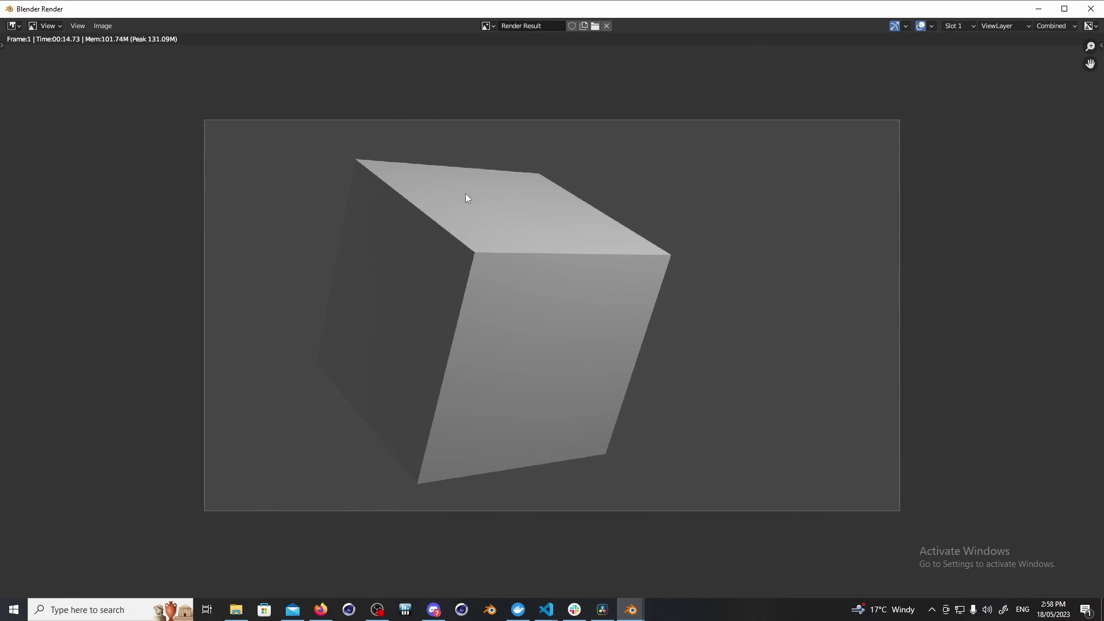
{"action": "left_click", "coordinate": [1090, 8]}
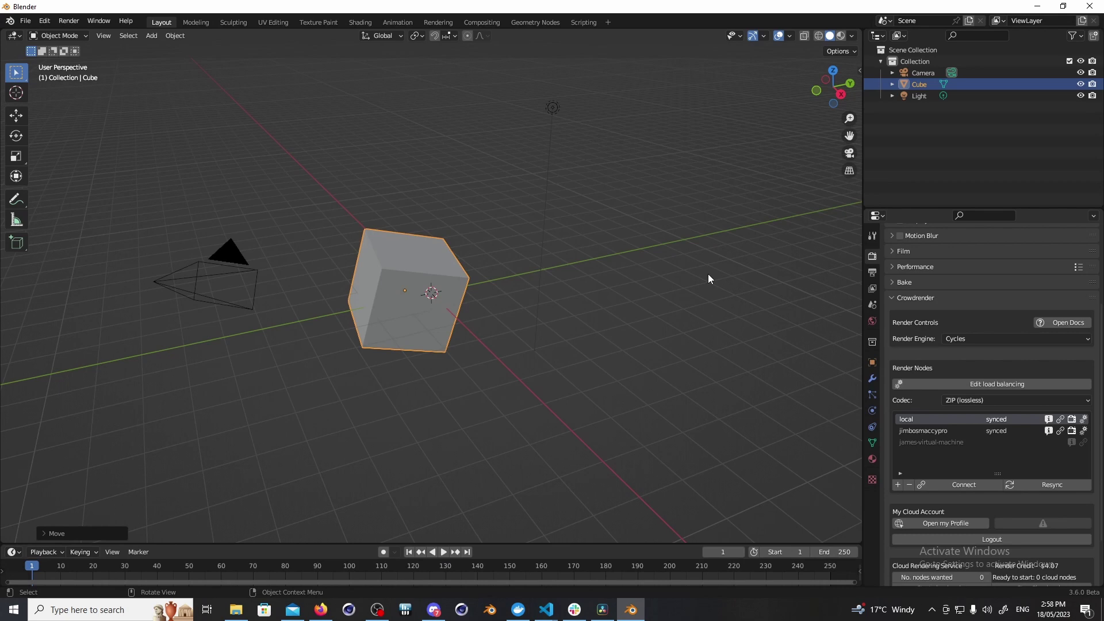
- Set the cube's material Base Color to red (Hue 0.998, Saturation 0.970, Value 0.800)
{"action": "left_click", "coordinate": [872, 459]}
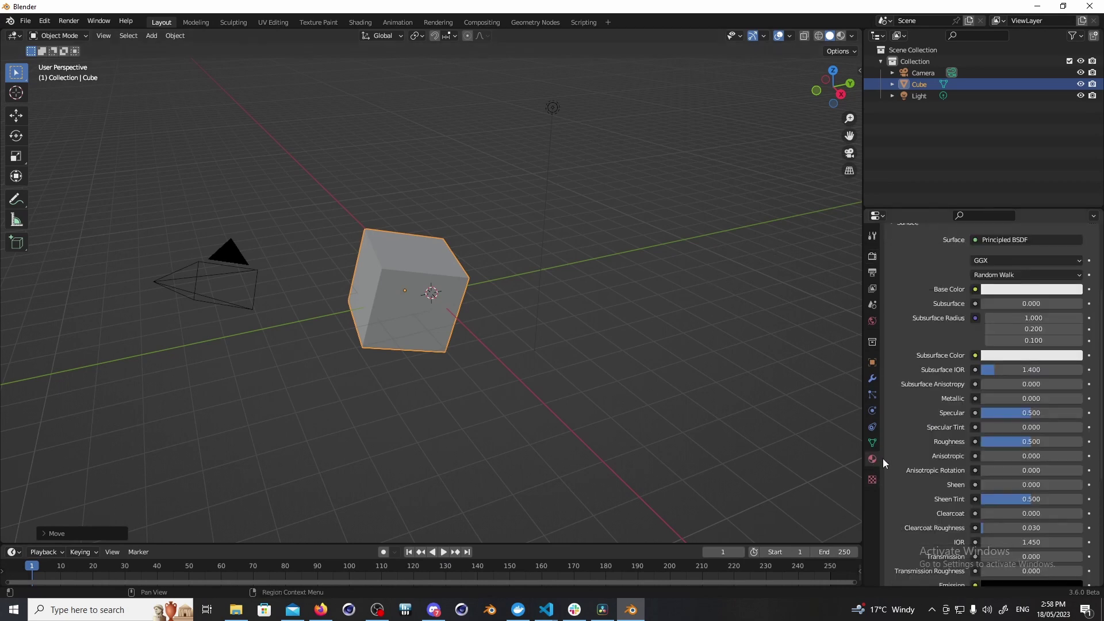
{"action": "left_click", "coordinate": [1004, 289]}
{"action": "left_click", "coordinate": [1024, 201]}
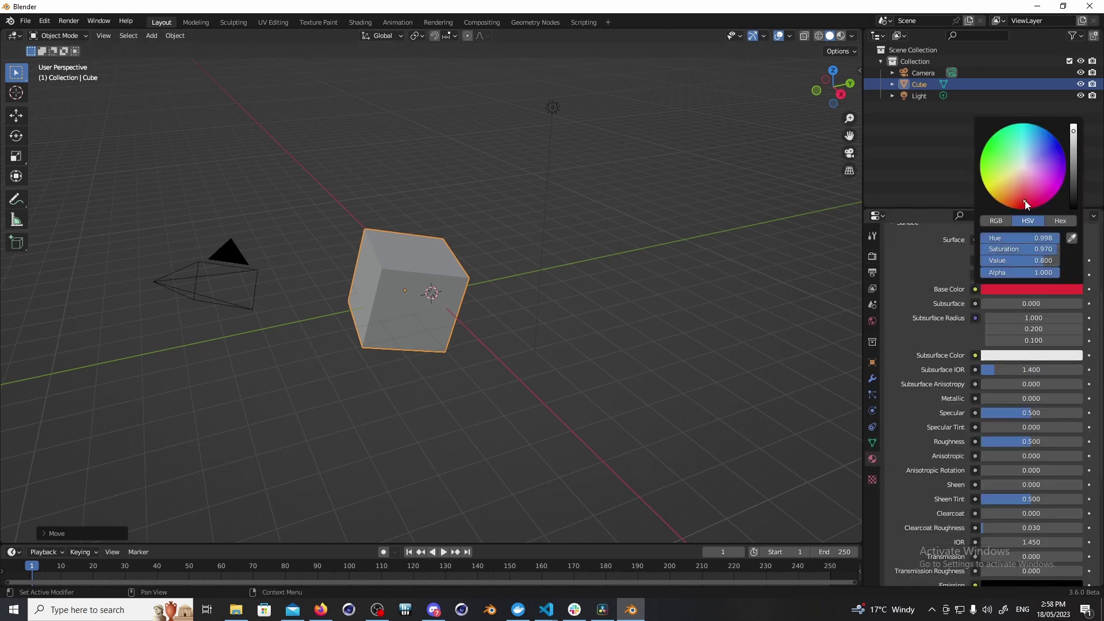
{"action": "left_click", "coordinate": [630, 240]}
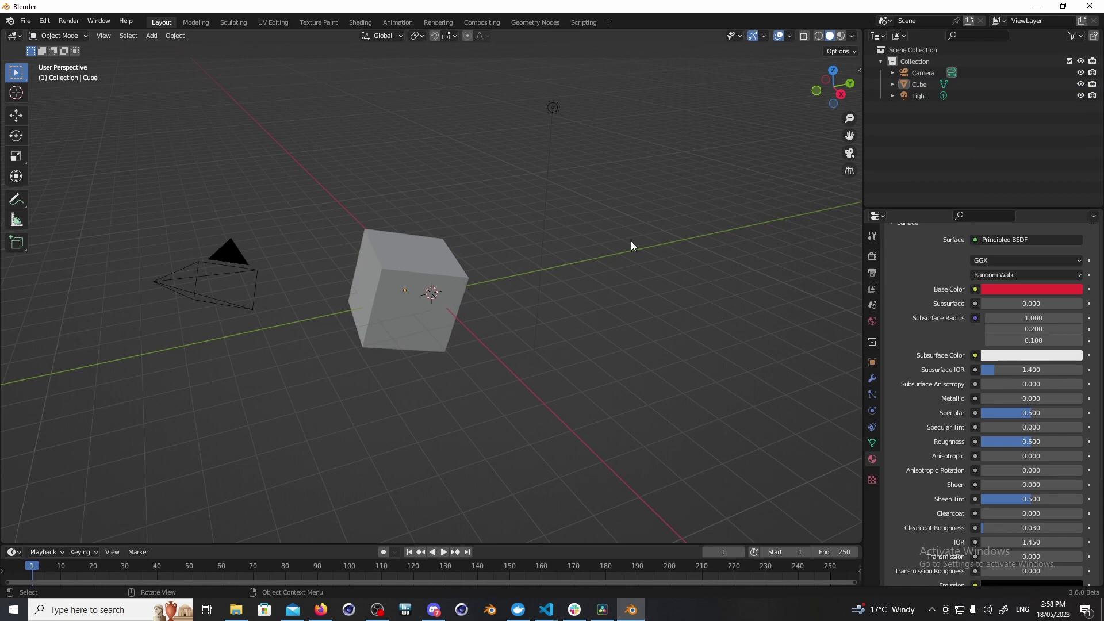
{"action": "left_click", "coordinate": [872, 255]}
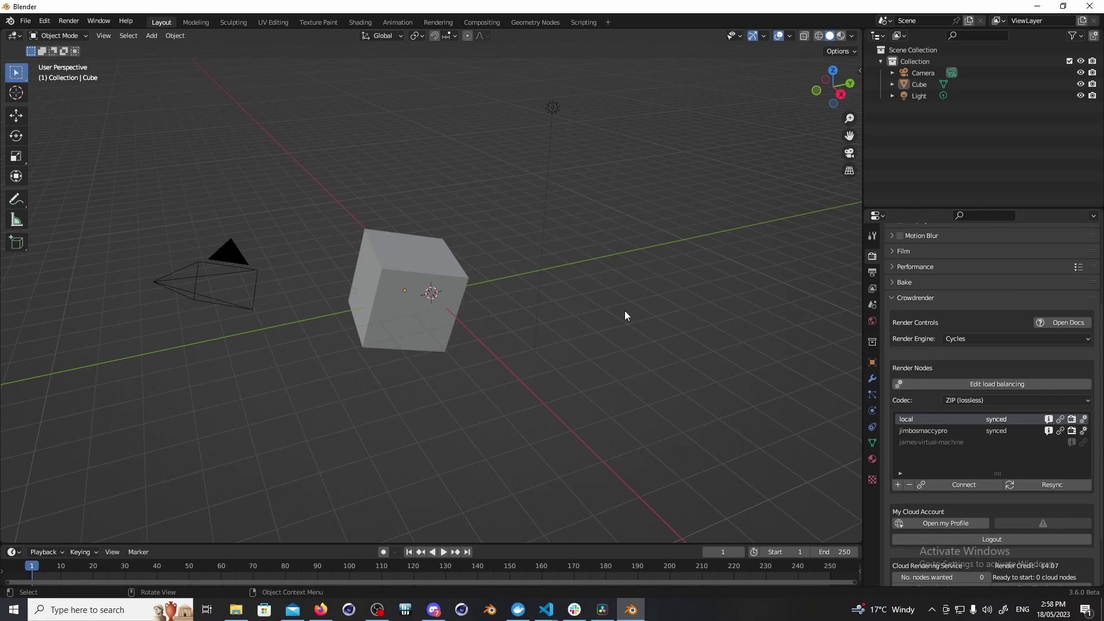
- Render the red cube with F12; the result shows grey patches
{"action": "key", "text": "F12"}
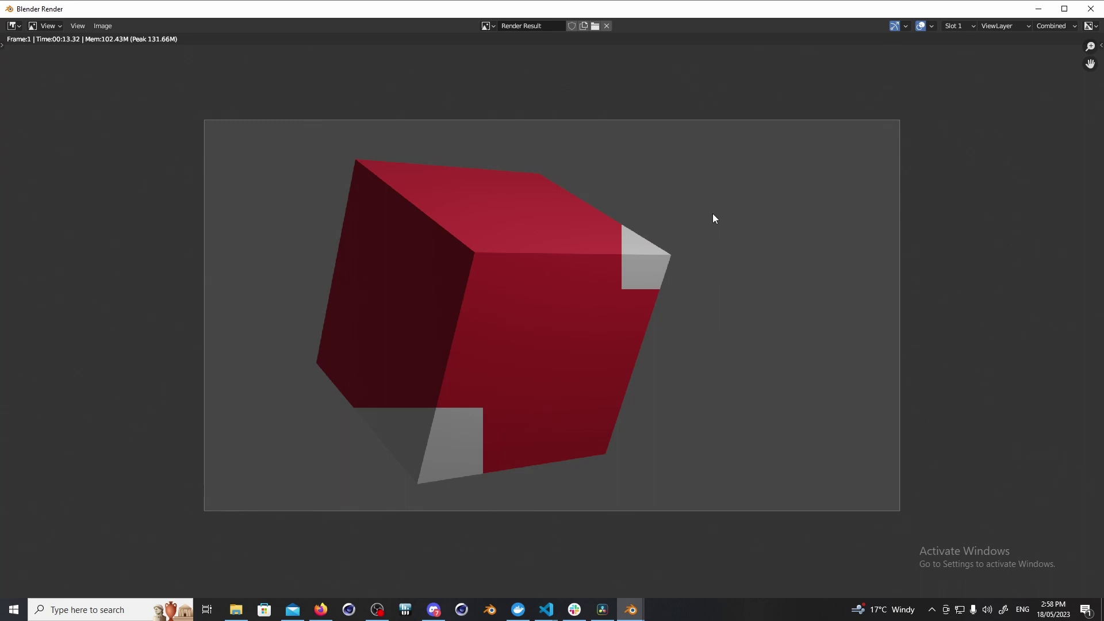
- Switch to empty Slot 2, resync the nodes, and re-render the cube fully red
{"action": "key", "text": "j"}
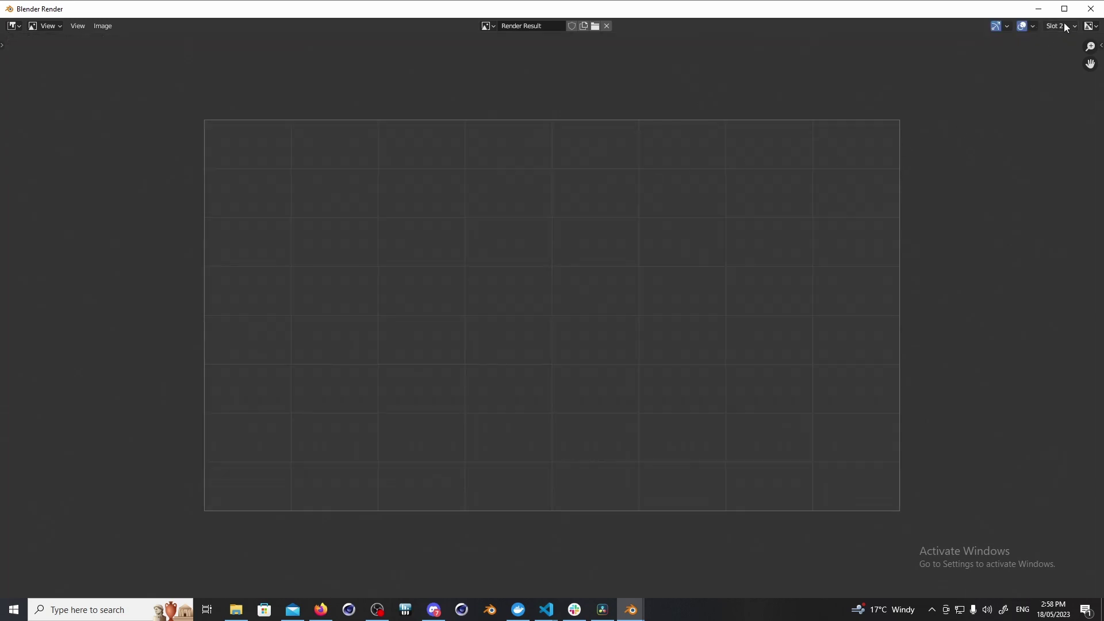
{"action": "left_click", "coordinate": [1091, 9]}
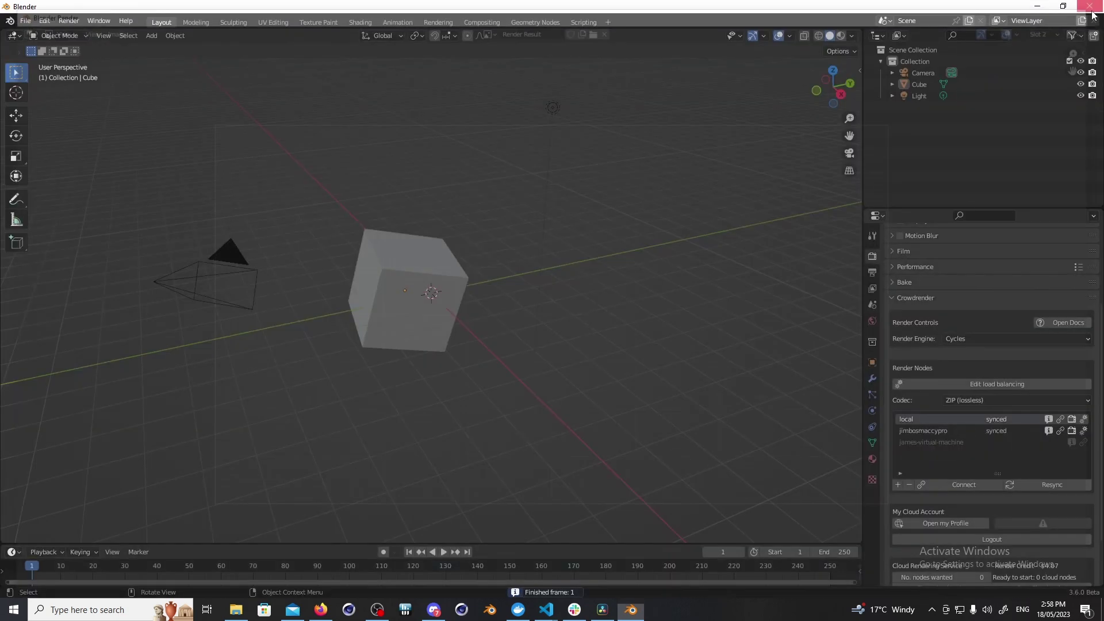
{"action": "left_click", "coordinate": [1053, 484]}
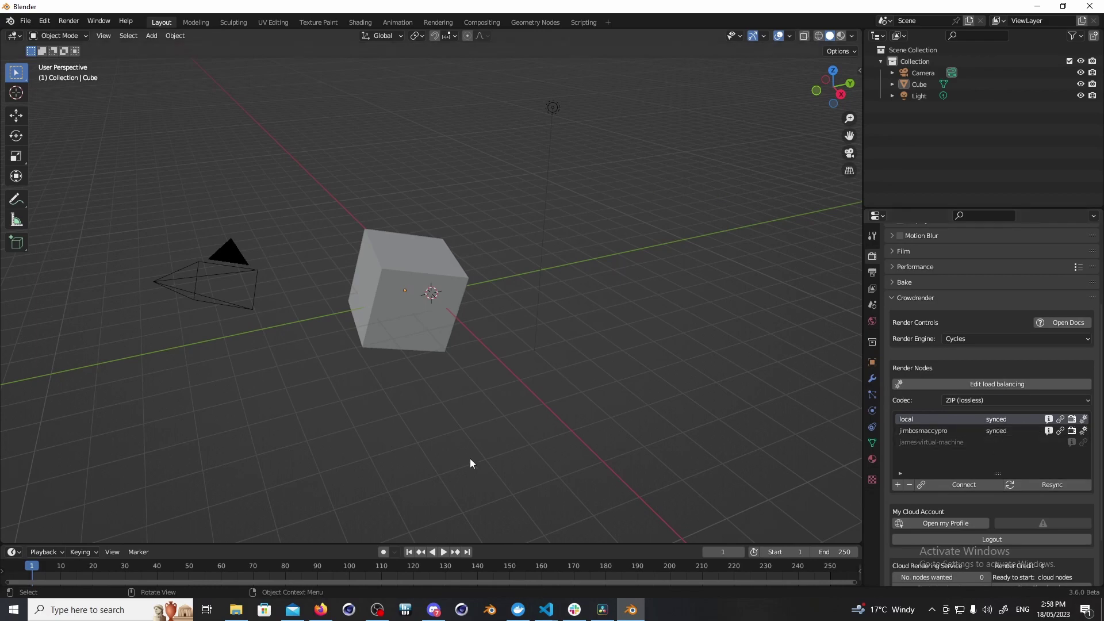
{"action": "key", "text": "F12"}
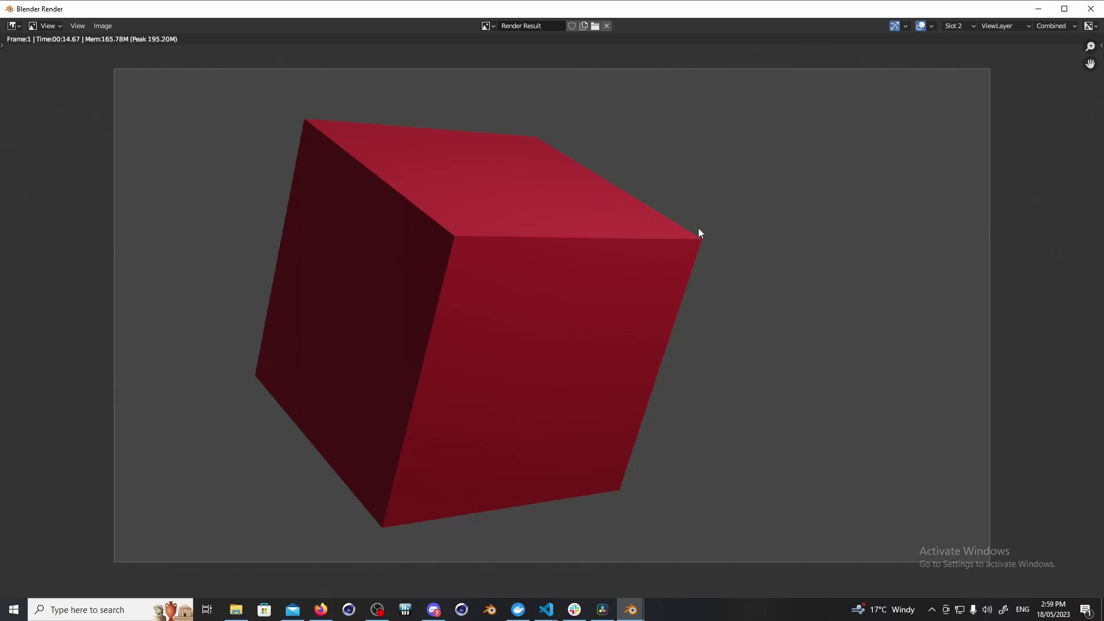
{"action": "left_click", "coordinate": [1091, 8]}
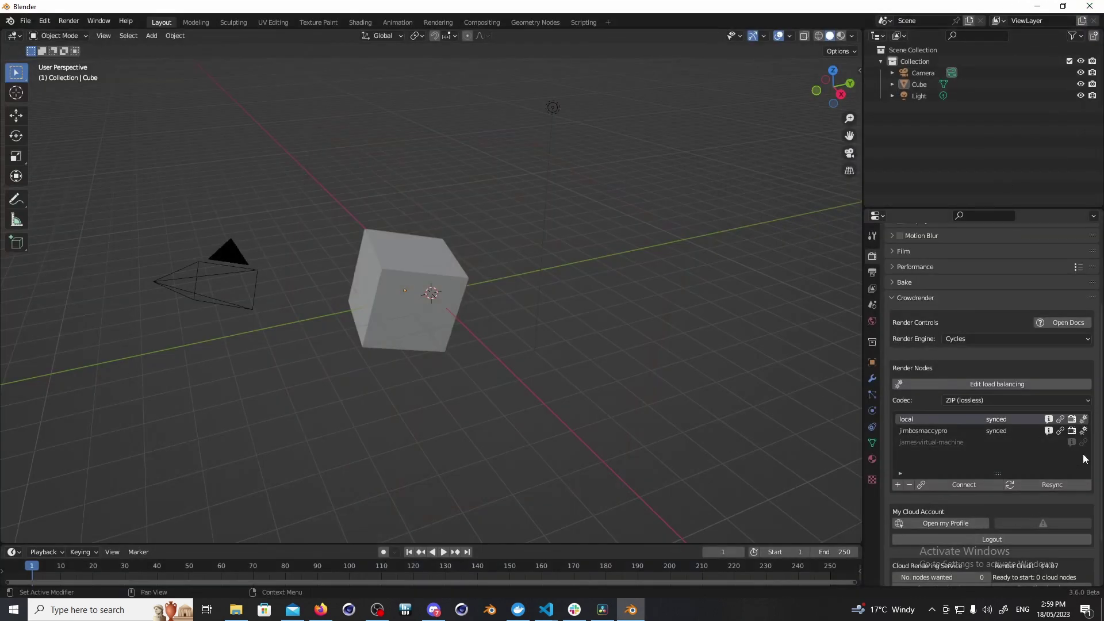